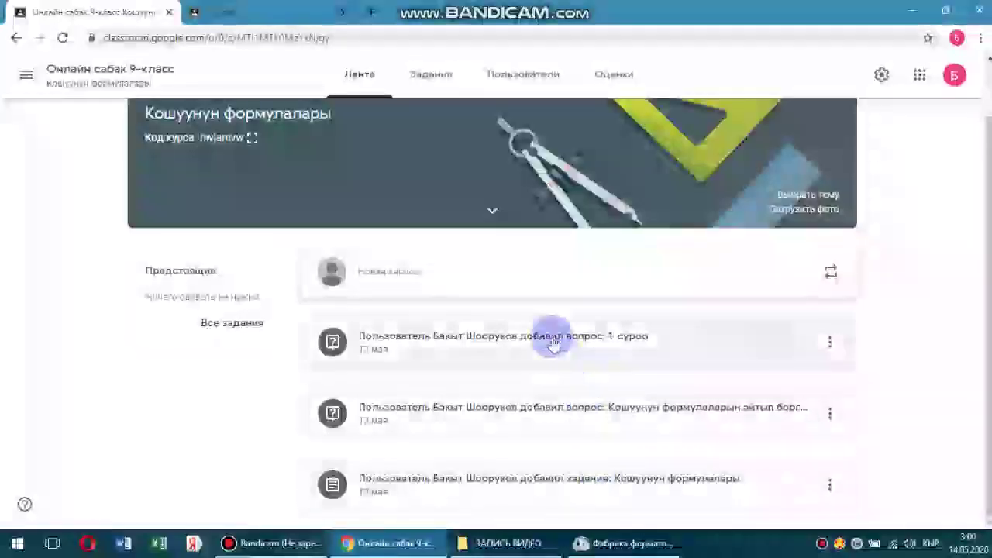
Start a new quiz assignment (Задание с тестом) in the course's classwork and remove its automatically attached form.
left_click(432, 87)
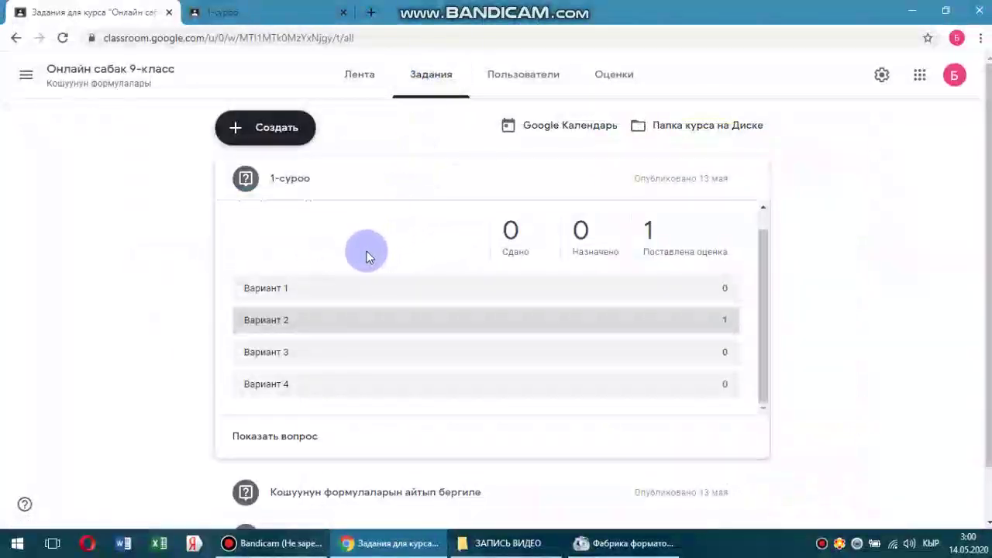
left_click(261, 129)
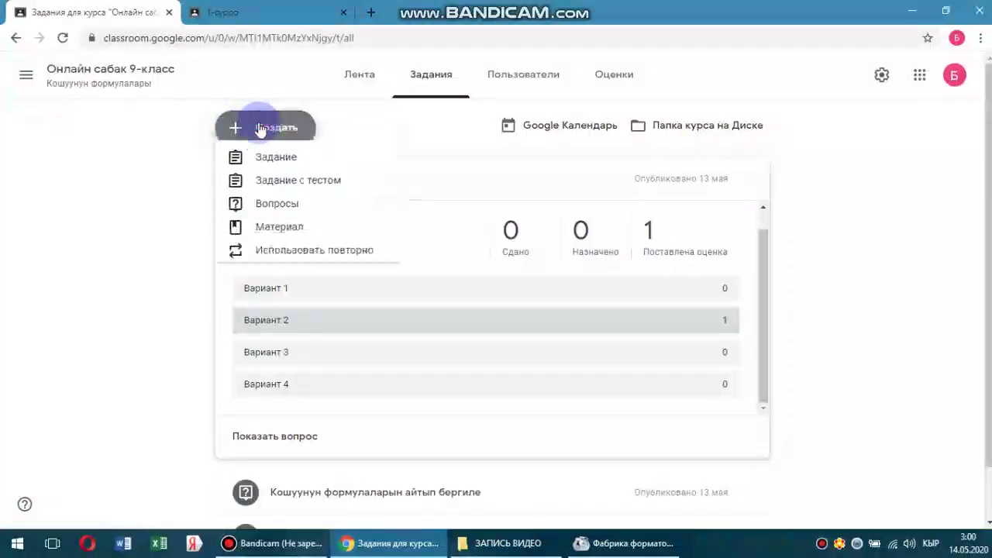
left_click(280, 194)
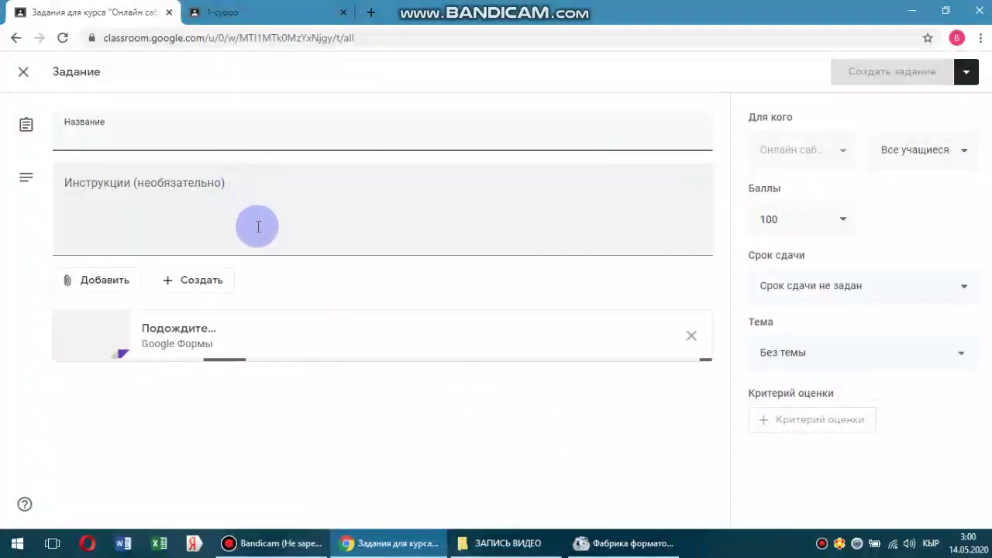
left_click(692, 333)
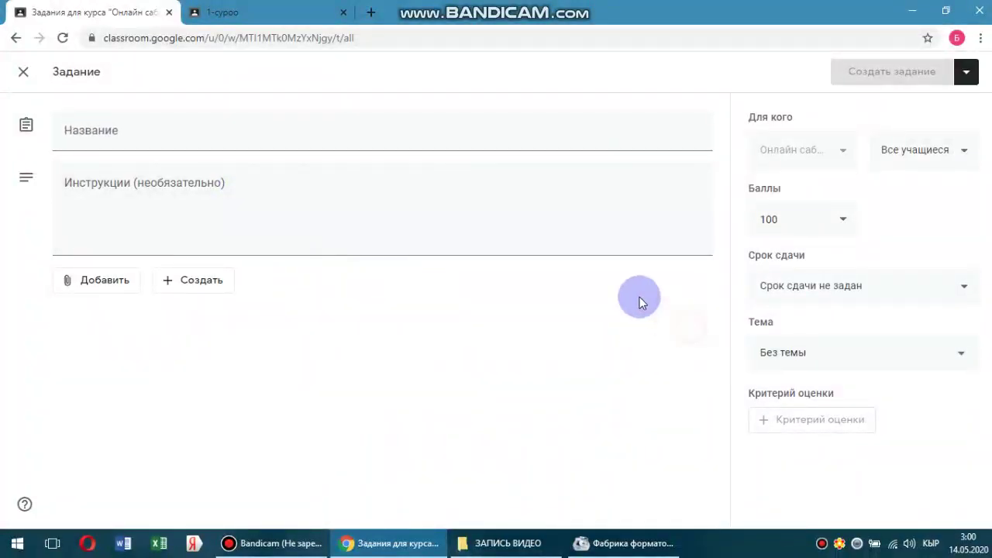
Title the assignment "Тест 1".
left_click(109, 132)
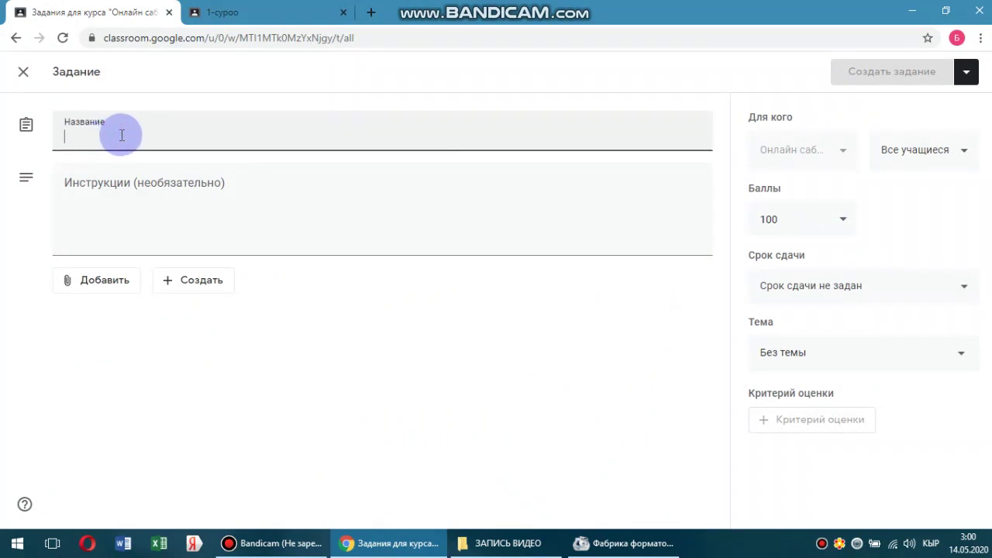
type("Т")
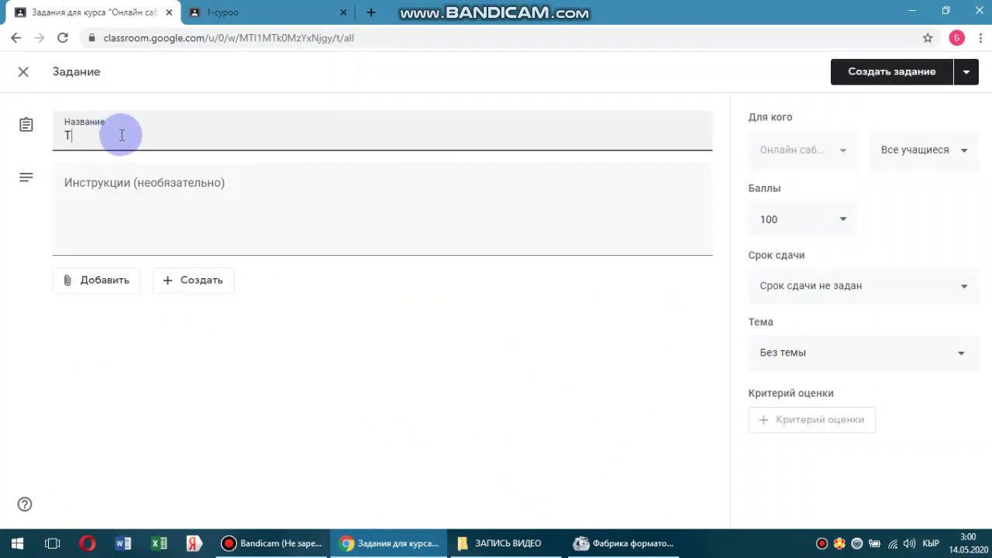
type("ест 1")
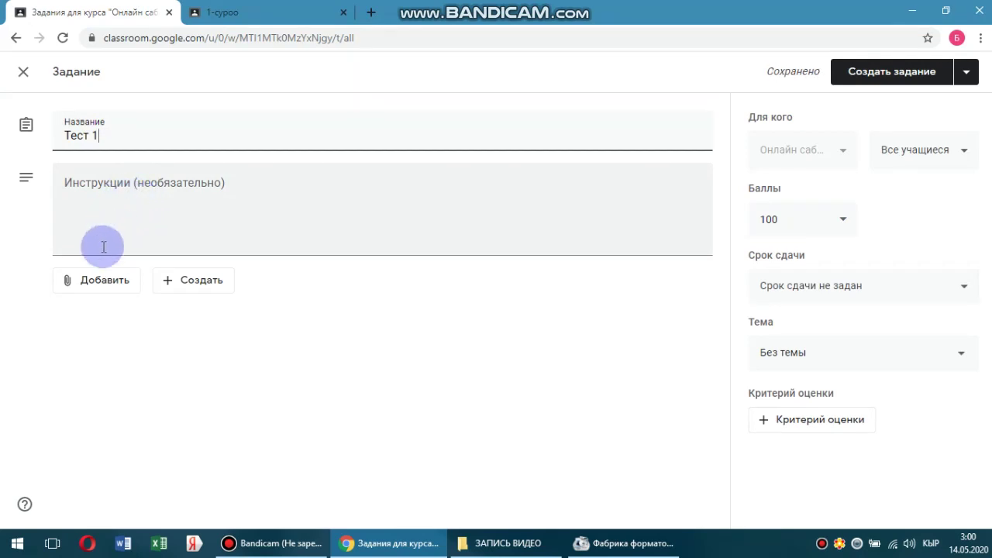
left_click(110, 285)
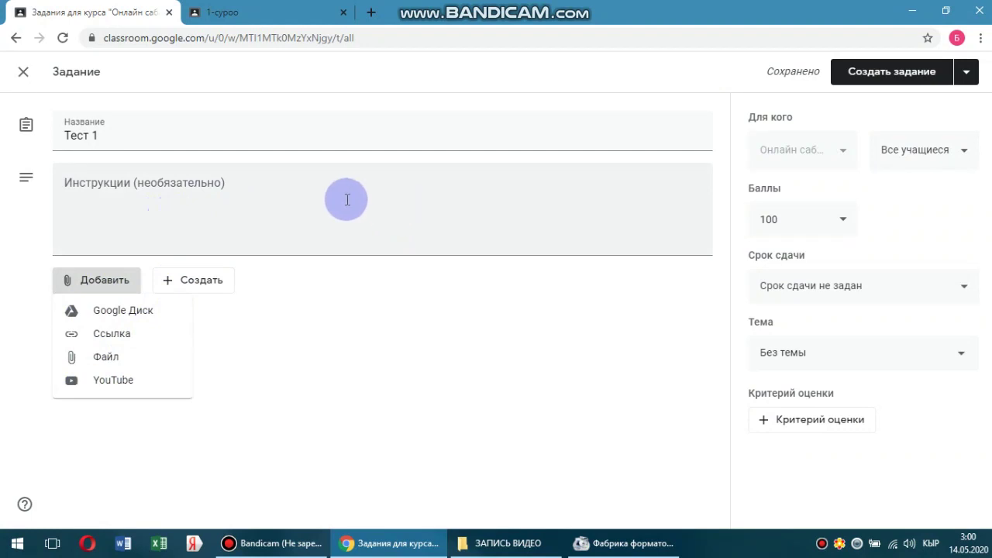
left_click(256, 224)
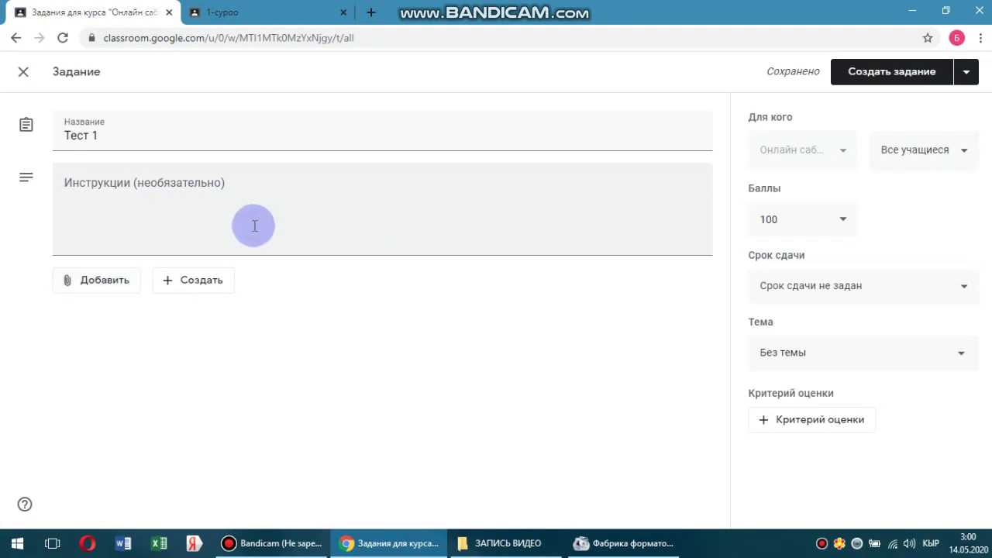
Attach a newly created Google Form to the assignment, open it for editing and dismiss the introductory tip.
left_click(206, 288)
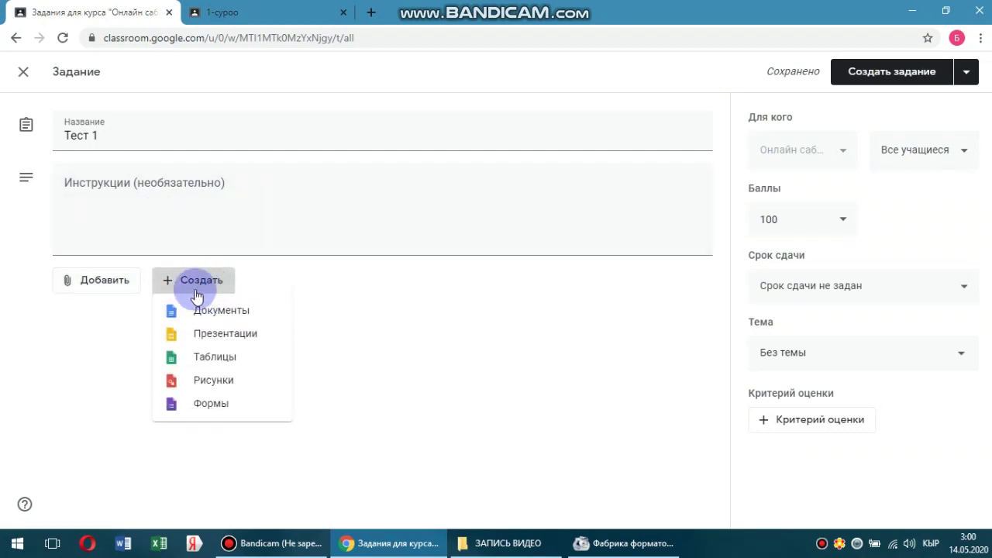
left_click(210, 406)
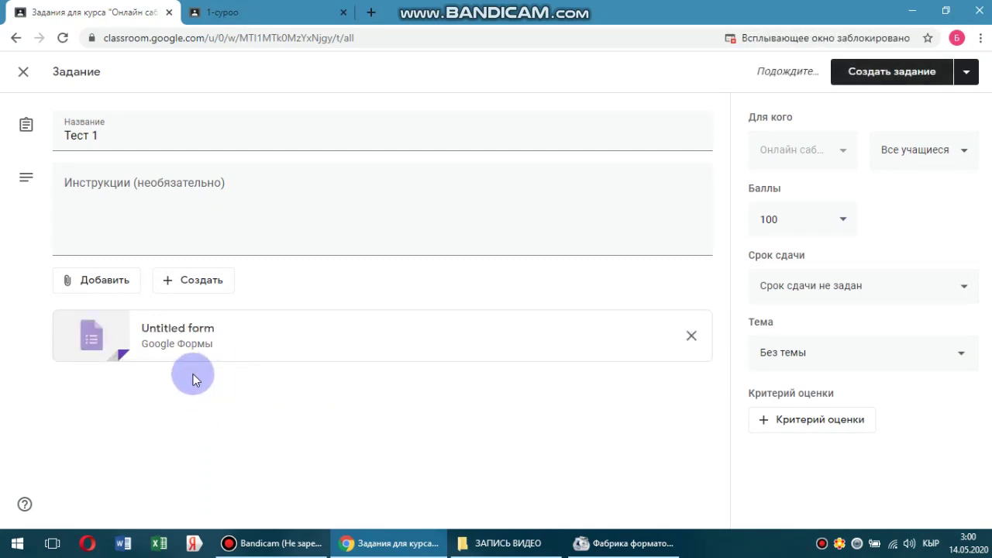
left_click(177, 334)
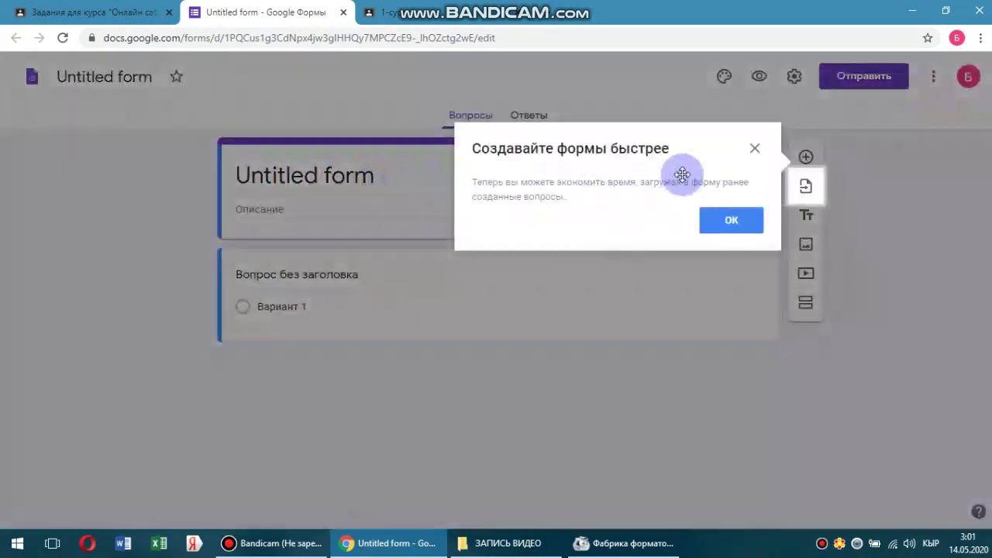
left_click(753, 150)
Replace the form's title with "Тест".
left_click(393, 179)
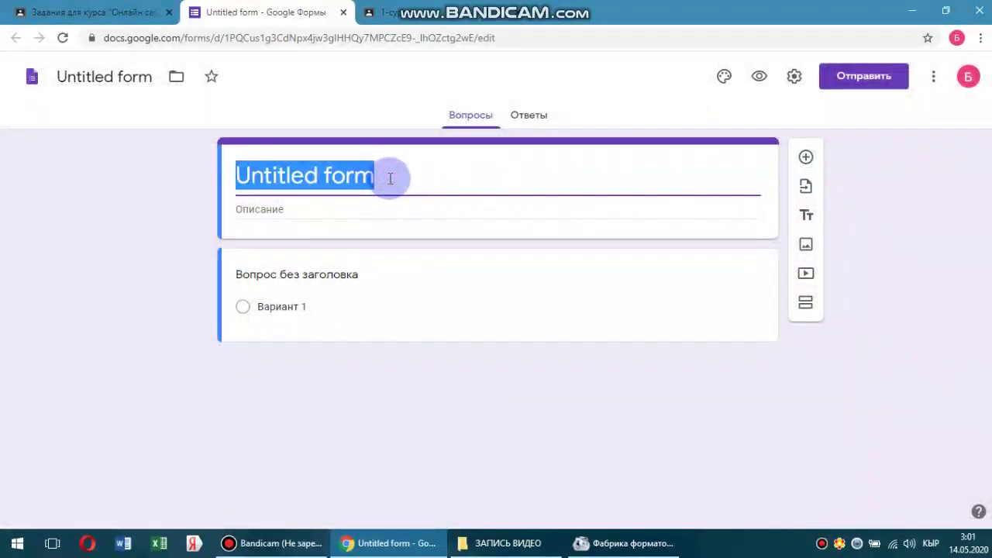
type("T")
type("ест")
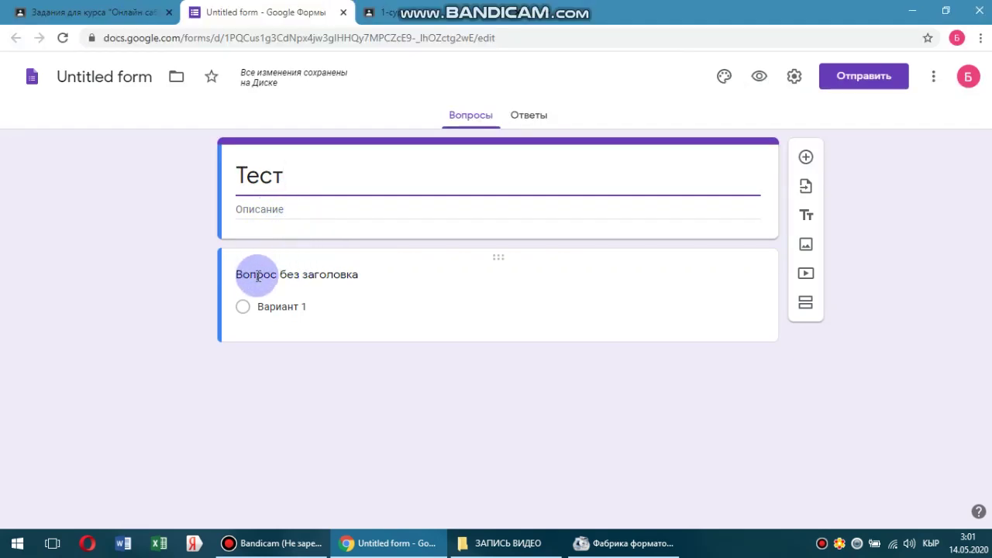
Turn the untitled question into a required short-text question (Текст (строка)) titled "ФИО".
left_click(332, 276)
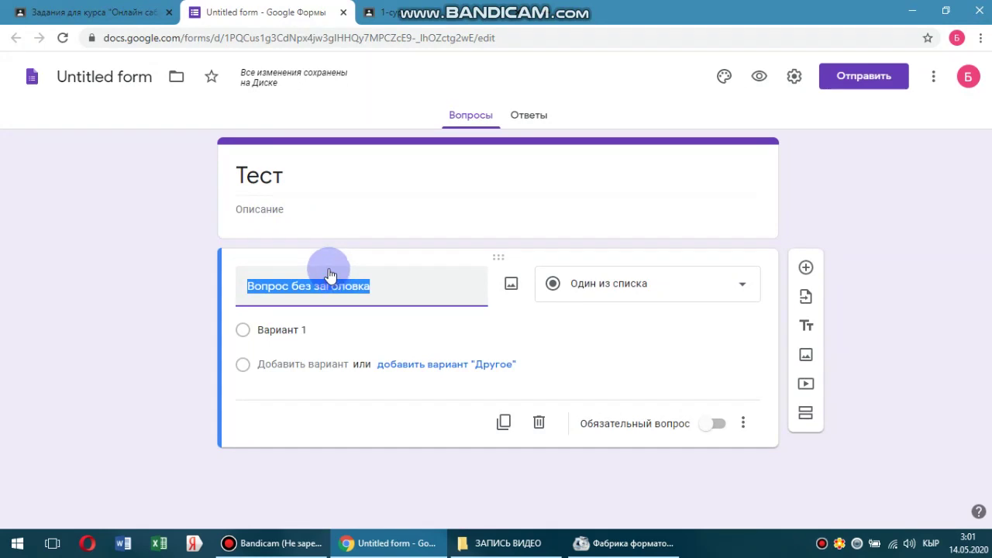
type("ФИО")
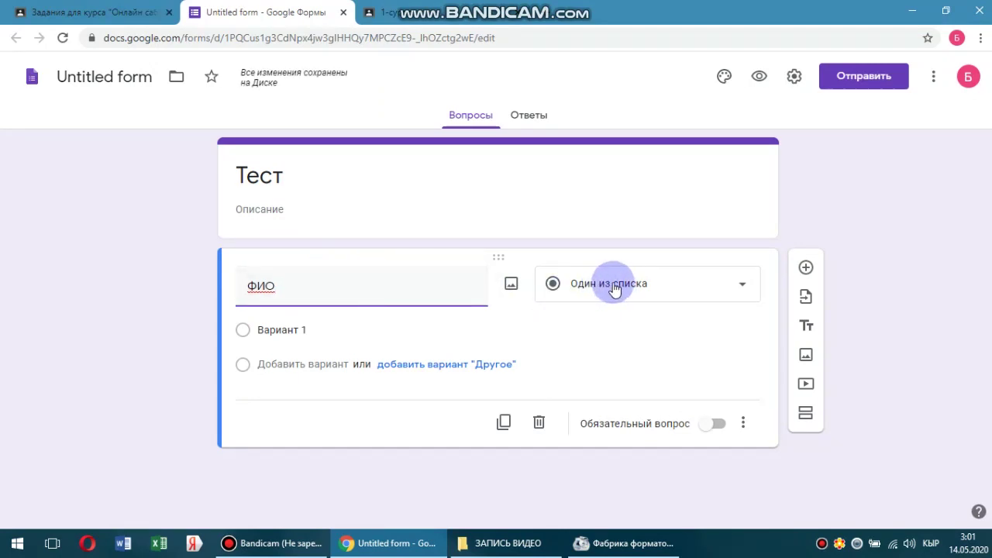
left_click(617, 286)
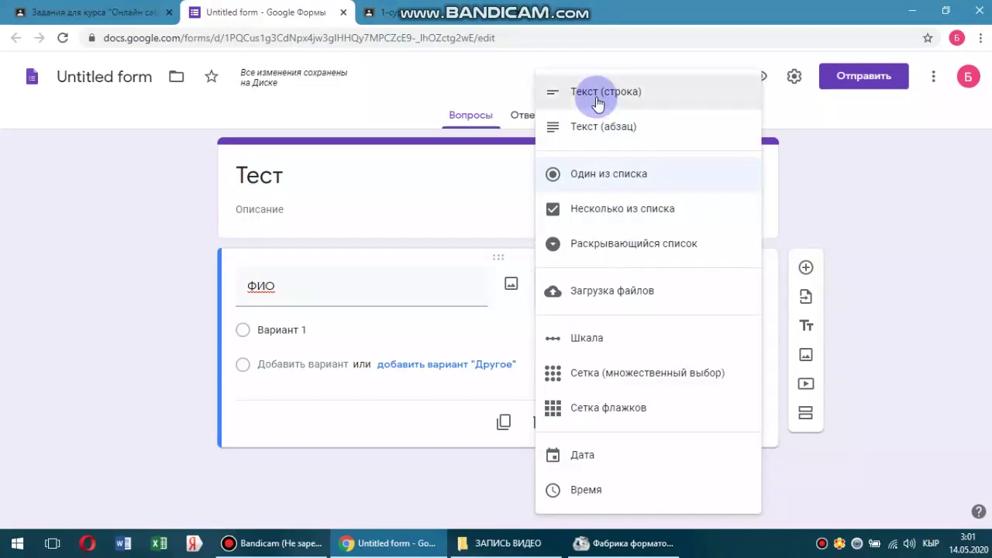
left_click(597, 103)
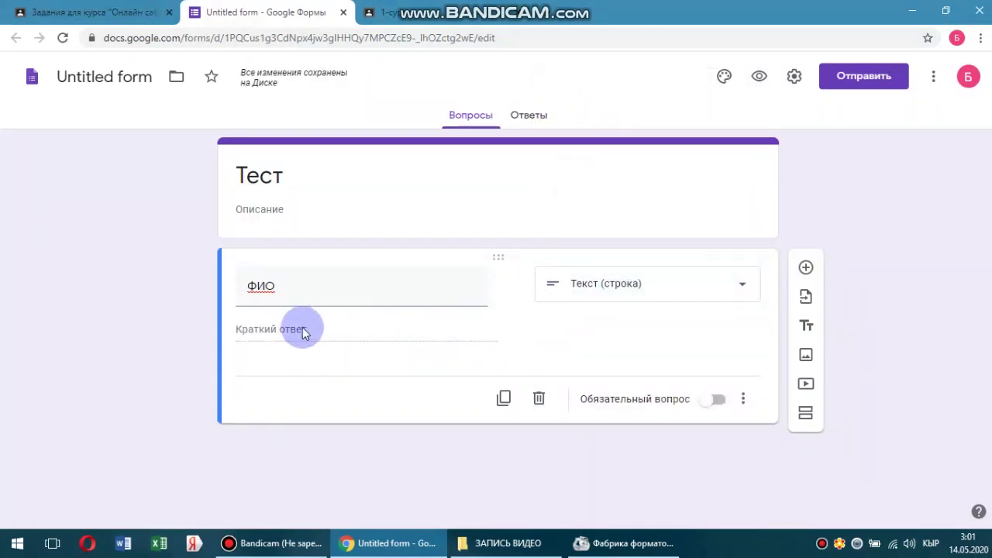
left_click(718, 402)
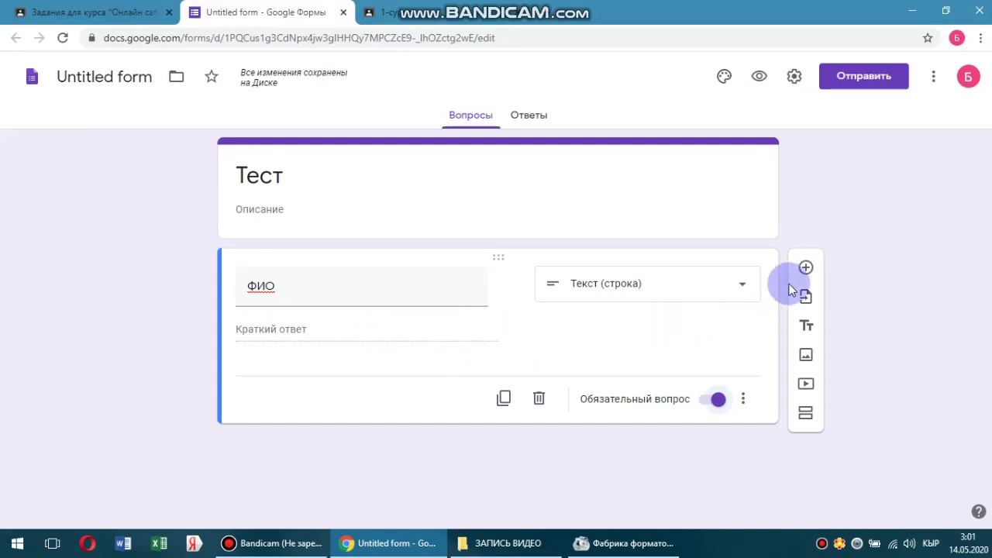
Add a single-choice question titled "1-суроо" with the options Вариант 1, Вариант 2 and Вариант 3.
left_click(806, 269)
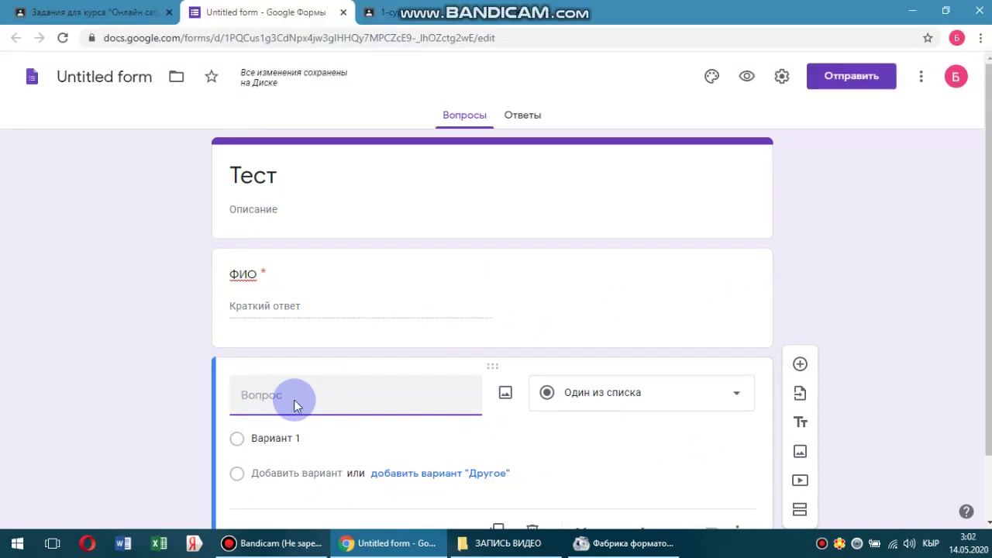
type("1-суроо")
left_click(252, 436)
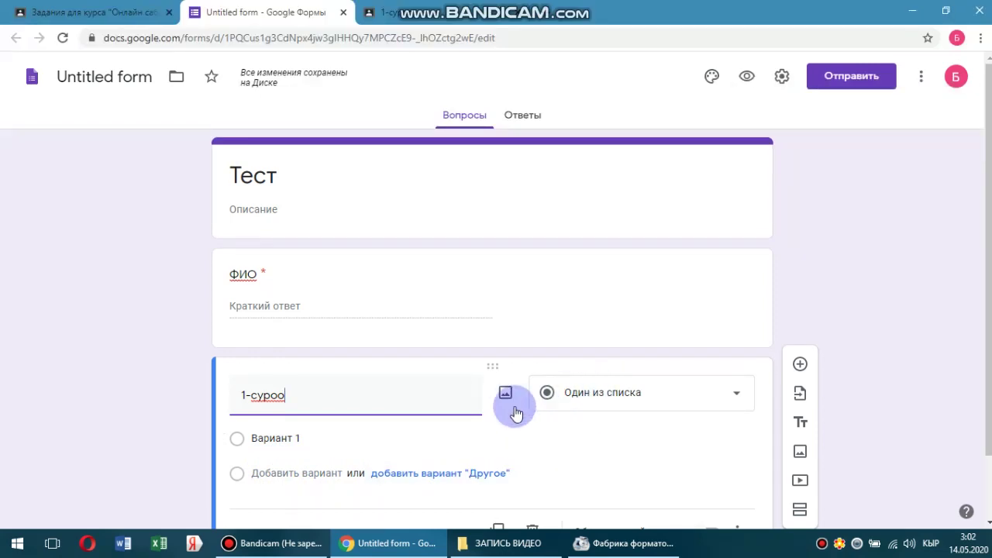
left_click(303, 474)
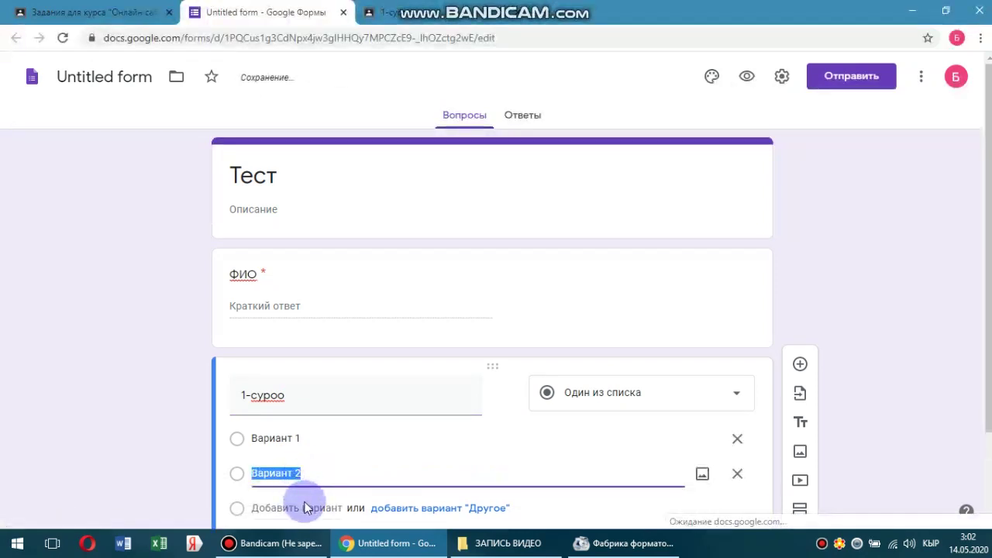
left_click(305, 507)
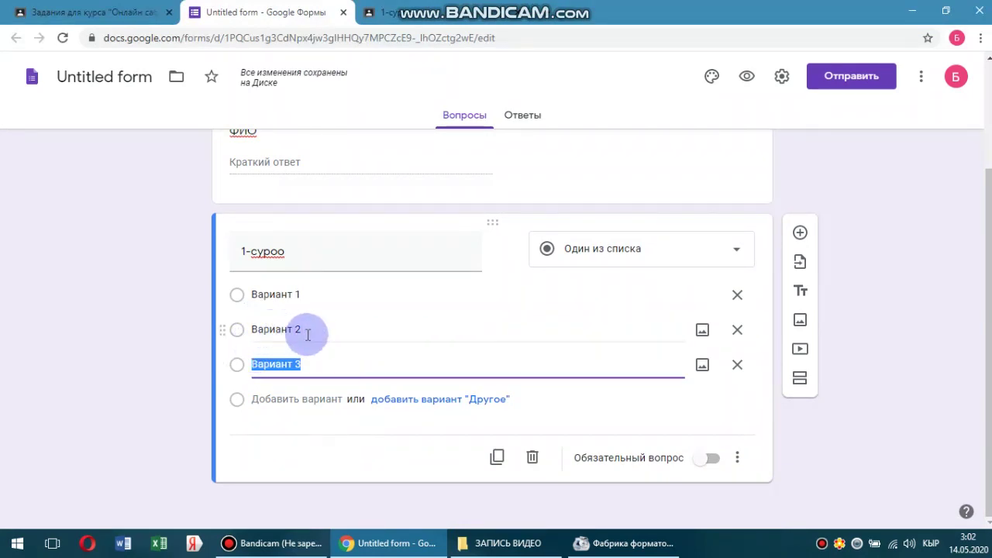
In the form's general settings, enable "Отправлять форму не более одного раза" and leave e-mail address collection off.
left_click(782, 78)
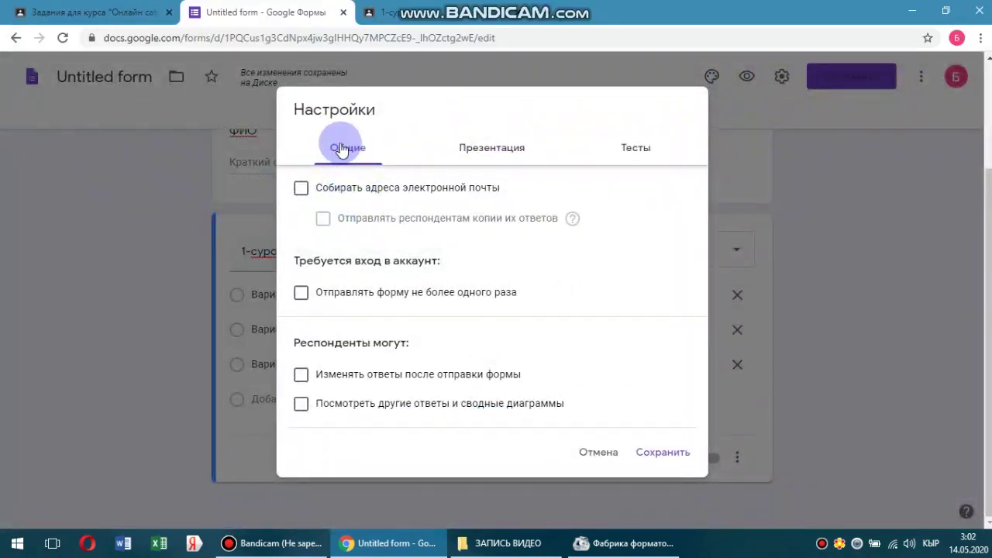
left_click_drag(354, 150, 338, 152)
left_click(302, 194)
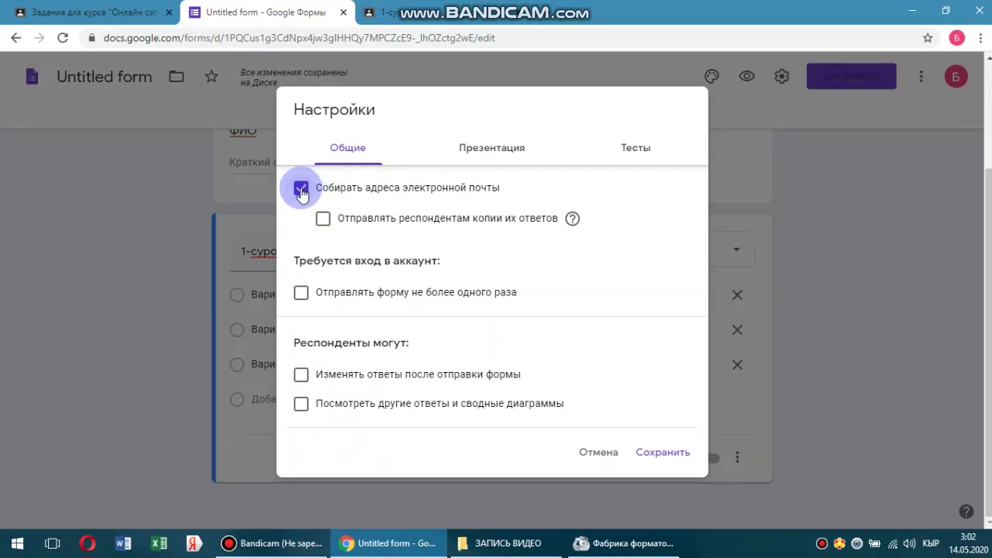
left_click(301, 189)
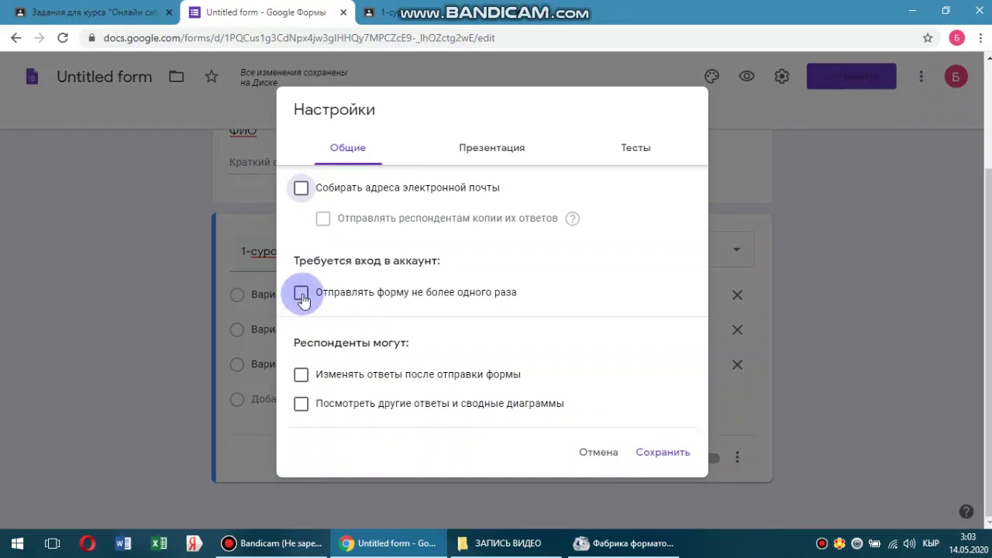
left_click(301, 296)
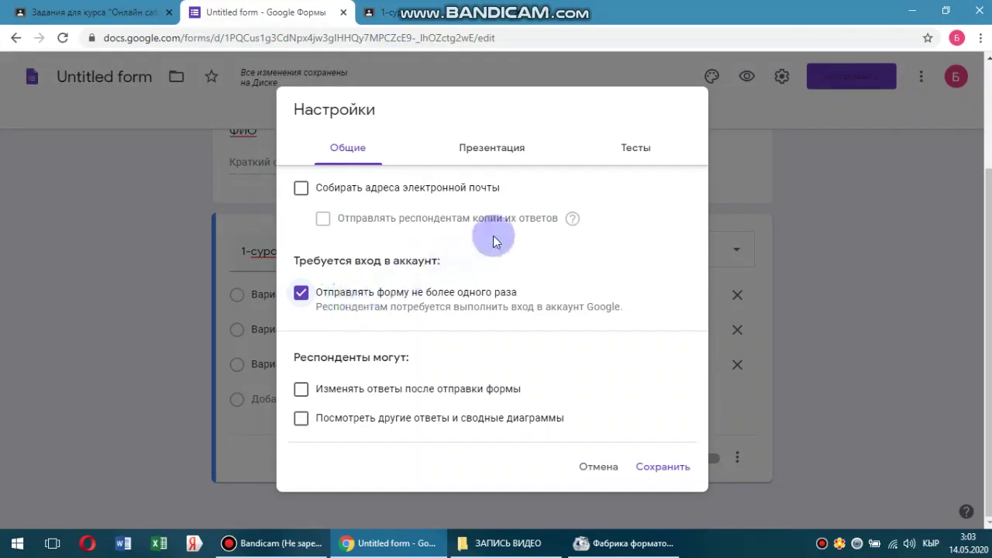
Make the form a quiz, hide missed and correct answers from respondents, and save the settings.
left_click(627, 151)
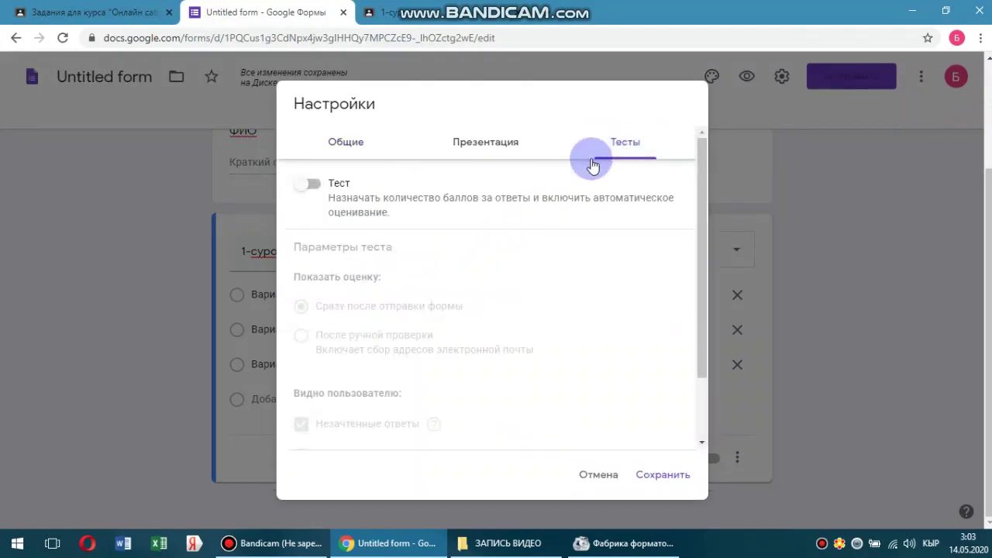
left_click(313, 186)
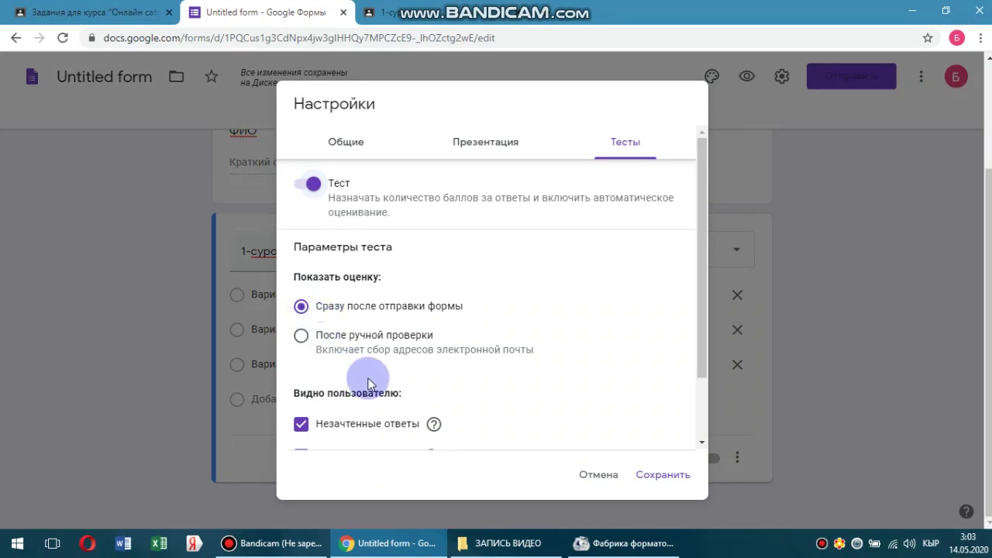
scroll(370, 377, "down", 2)
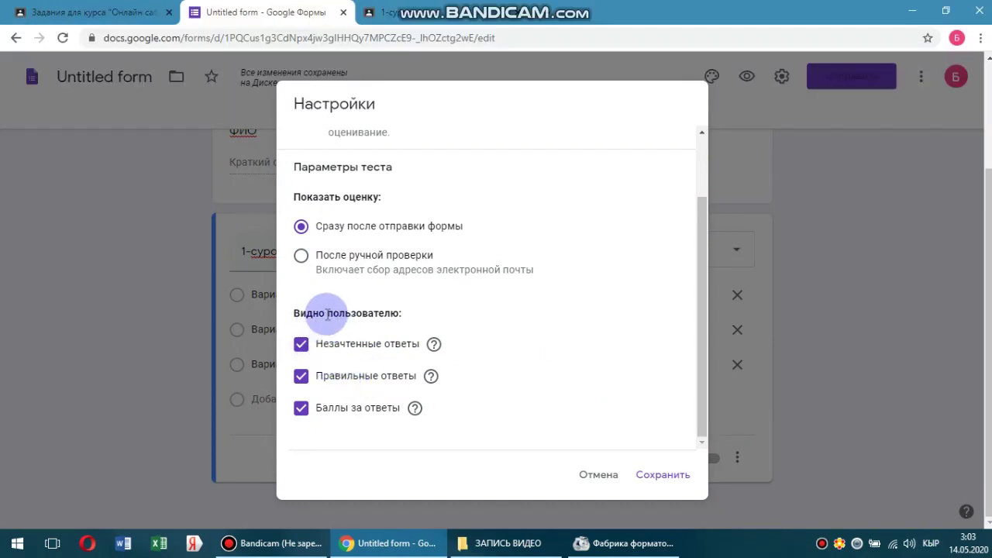
left_click(301, 346)
left_click(301, 375)
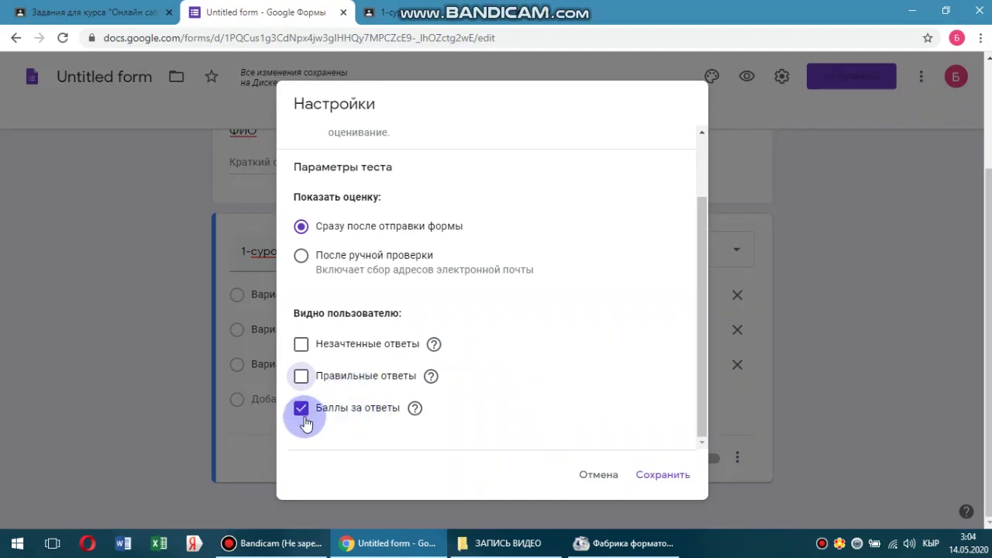
left_click(653, 476)
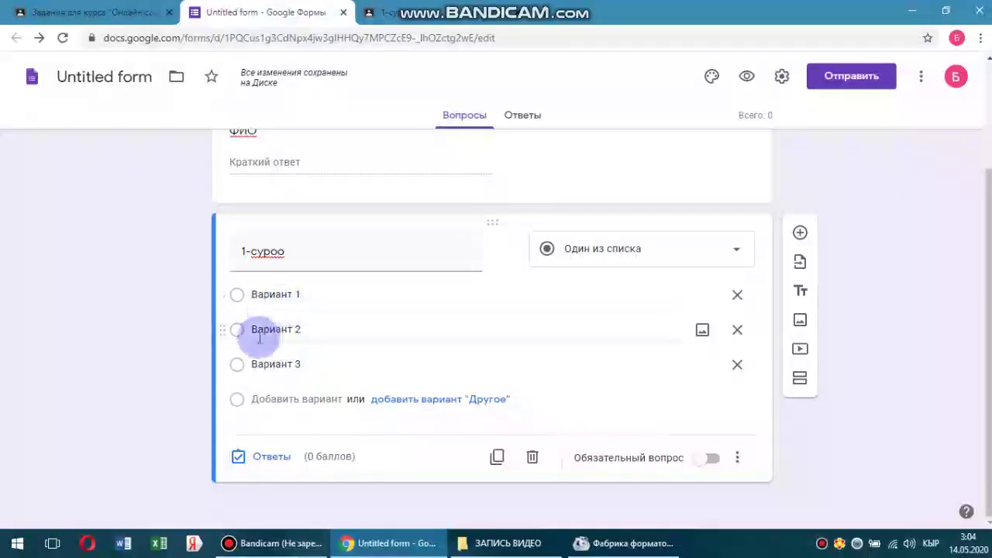
In the answer key of "1-суроо", mark Вариант 2 as correct and set its score to 1 point.
left_click(263, 458)
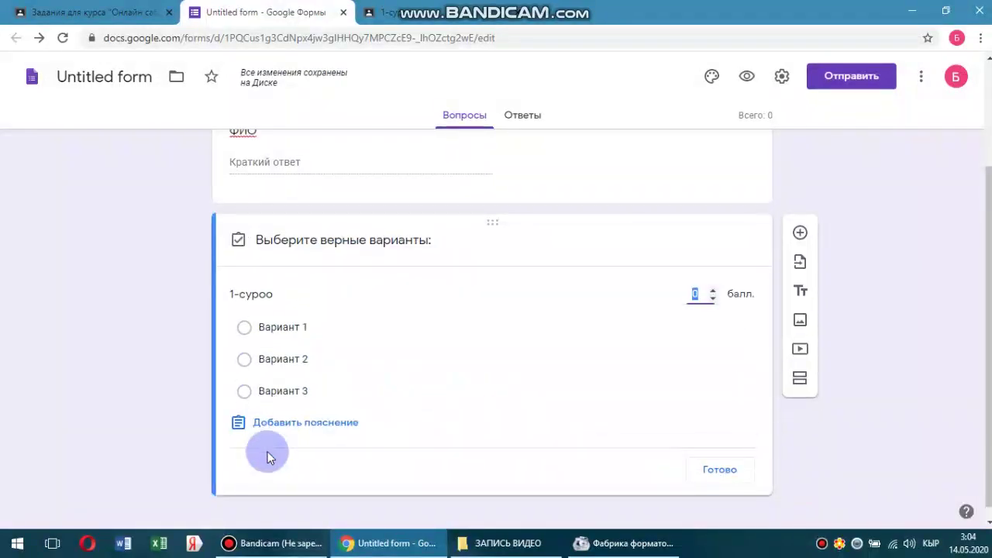
left_click(245, 360)
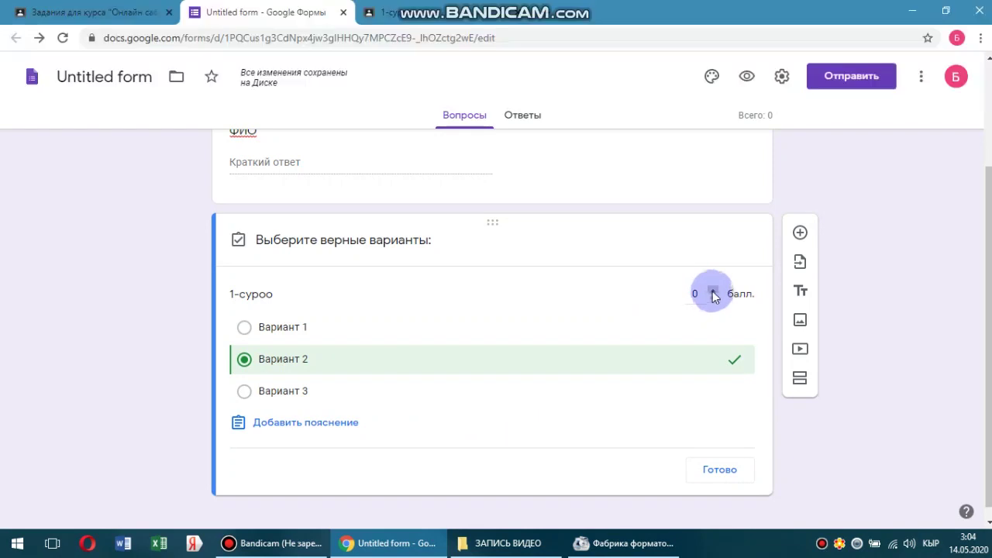
left_click(713, 293)
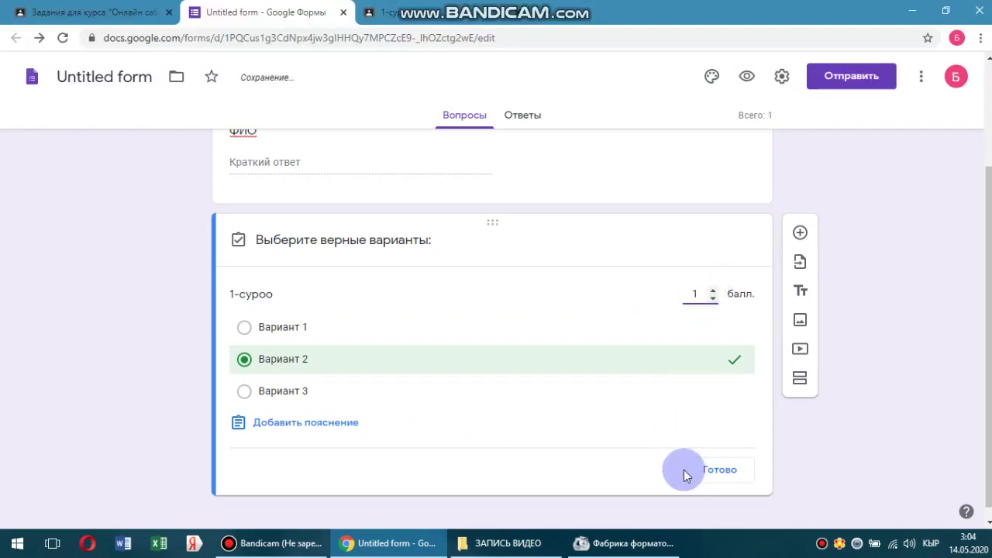
Close the answer key of "1-суроо" and add a question titled "2-суроо" of the type Несколько из списка.
left_click(721, 473)
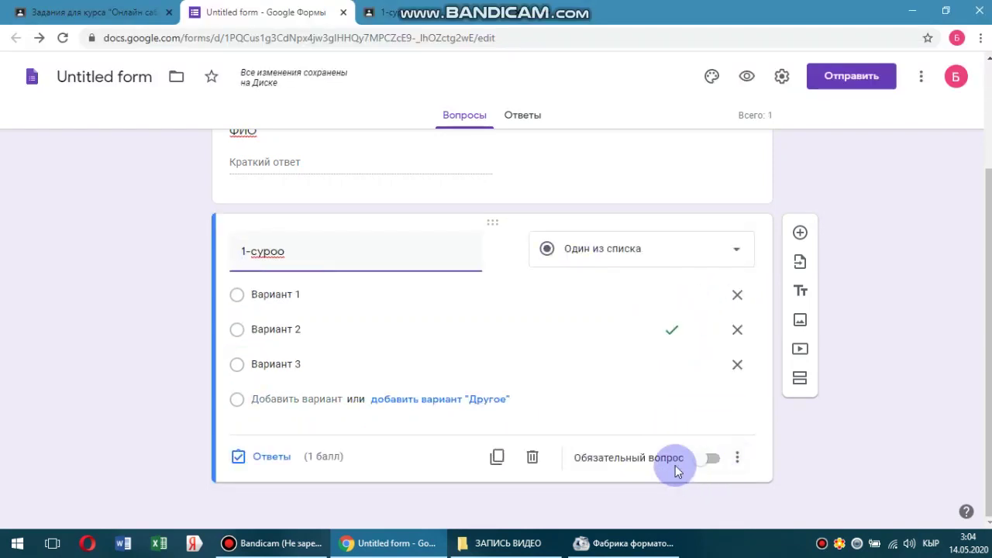
left_click(800, 232)
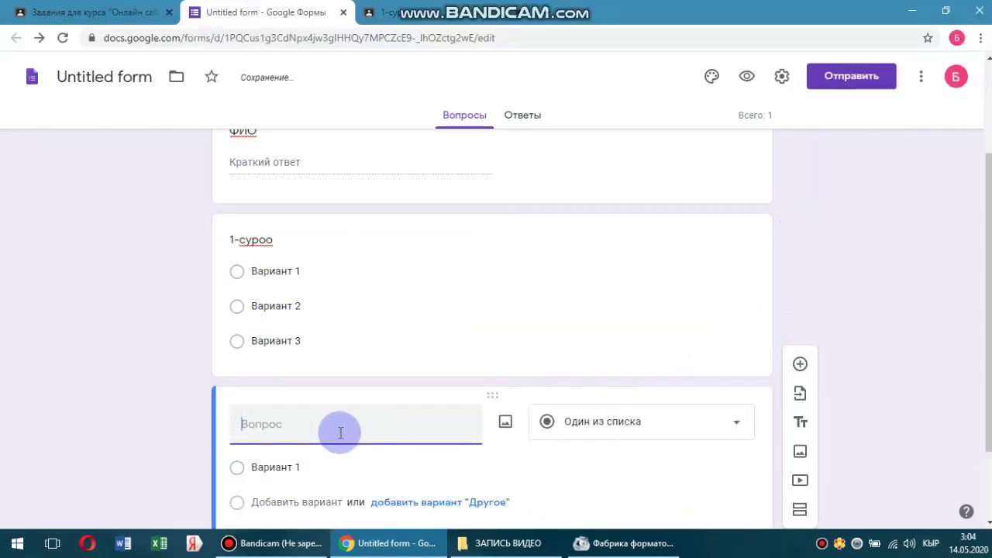
type("2-суроо")
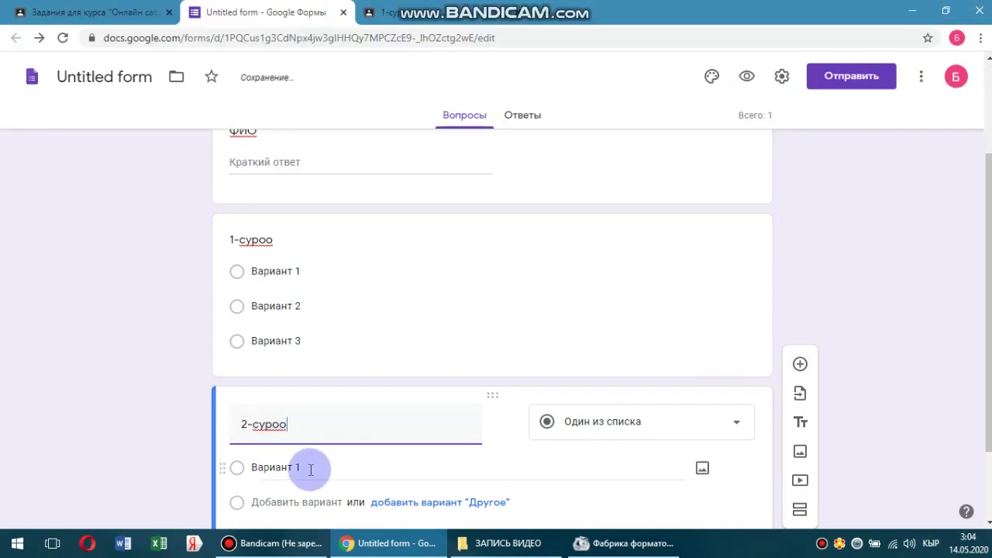
scroll(317, 471, "down", 1)
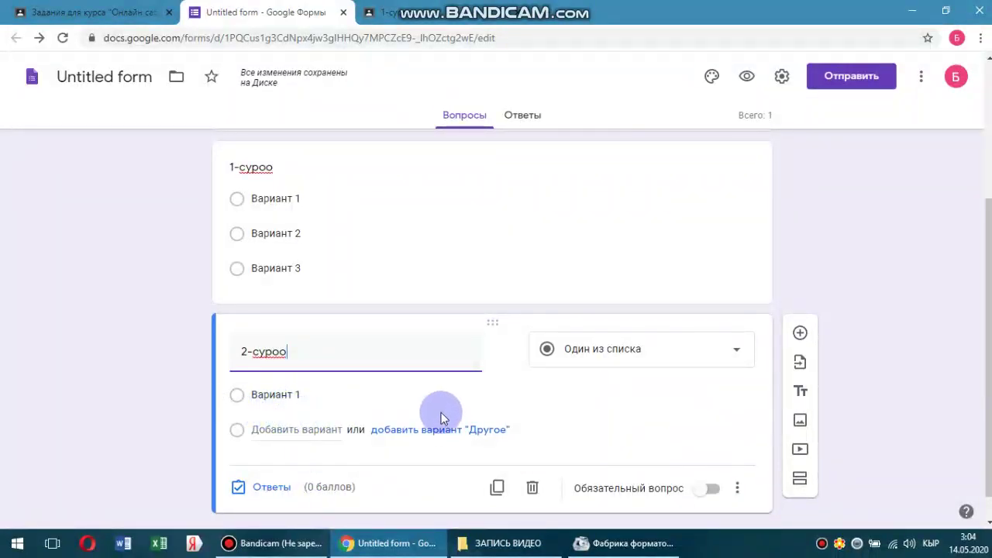
left_click(625, 353)
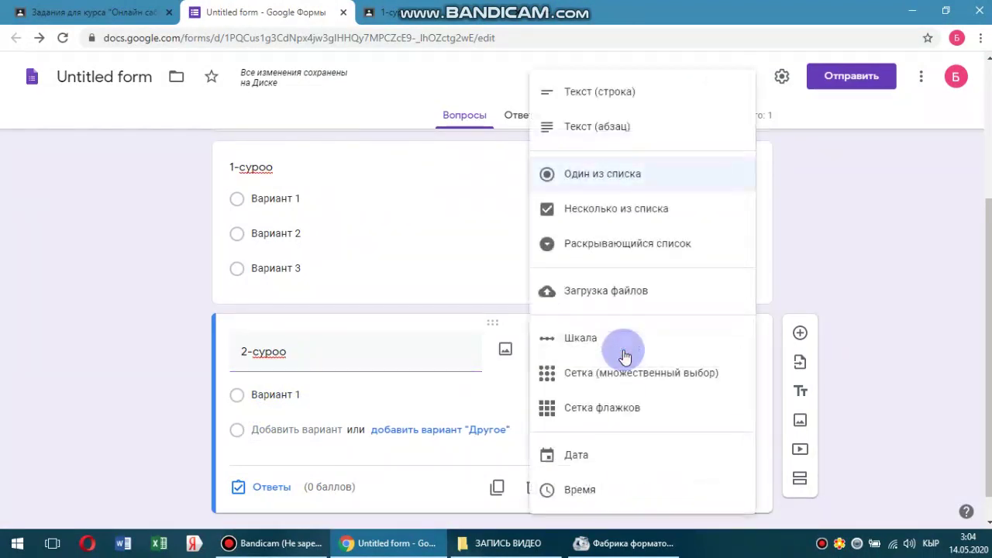
left_click(605, 216)
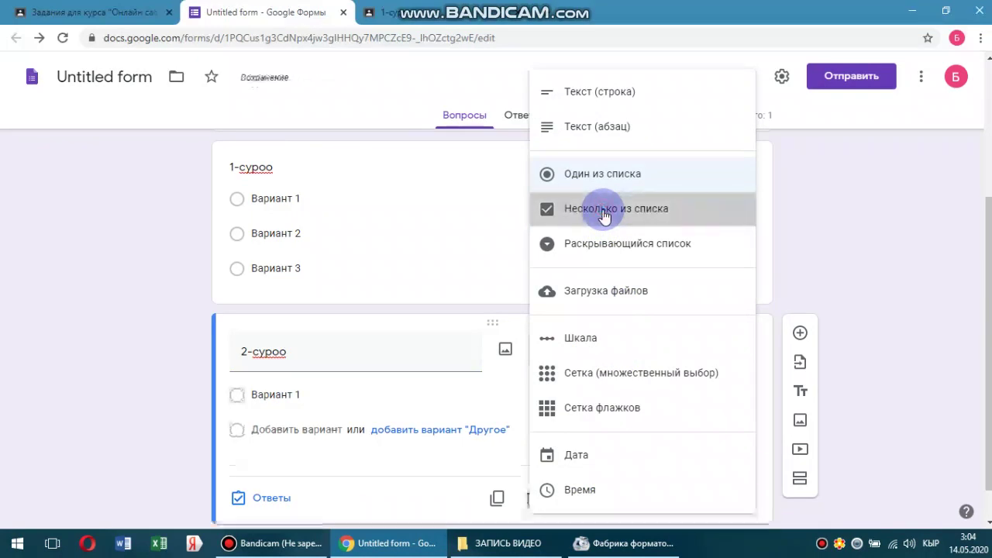
Extend the answer choices of "2-суроо" with Вариант 2, Вариант 3 and Вариант 4.
left_click(295, 432)
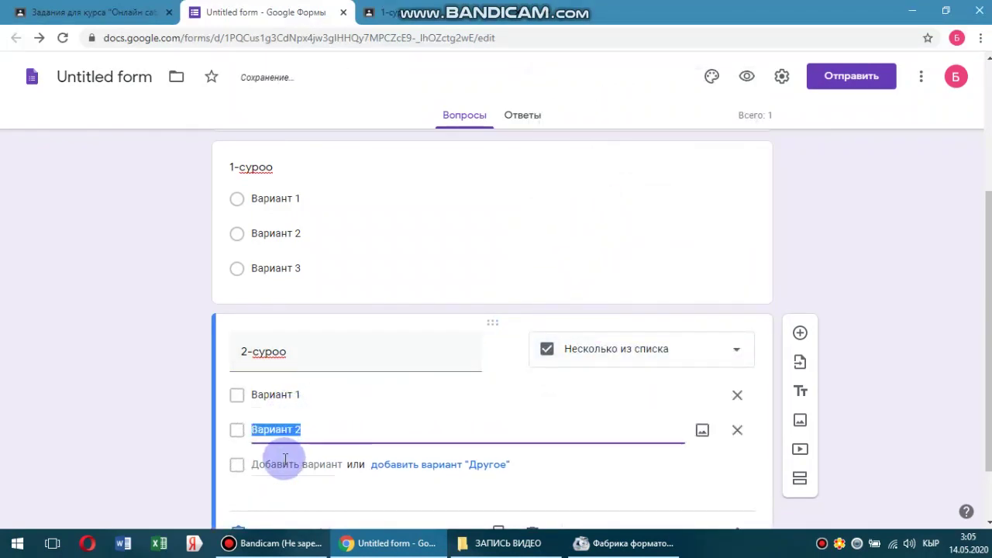
left_click(284, 465)
left_click(256, 499)
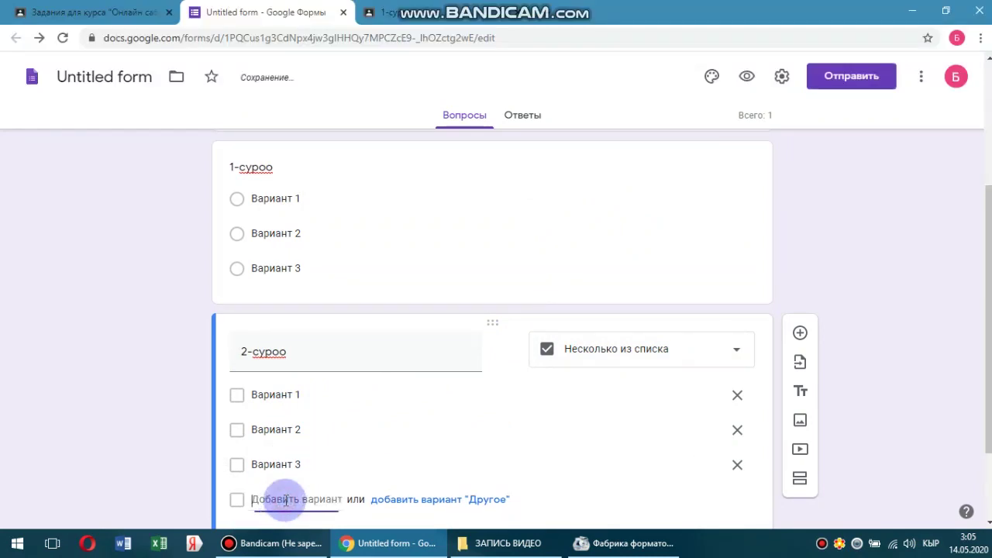
In the answer key of "2-суроо", mark Вариант 1 and Вариант 3 as correct and set the score to 2 points.
scroll(311, 434, "down", 2)
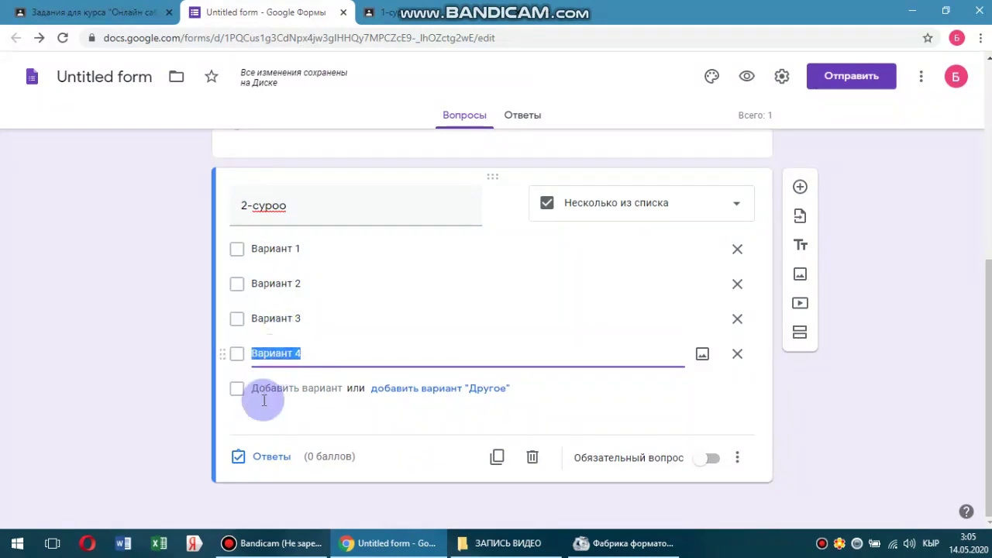
left_click(271, 458)
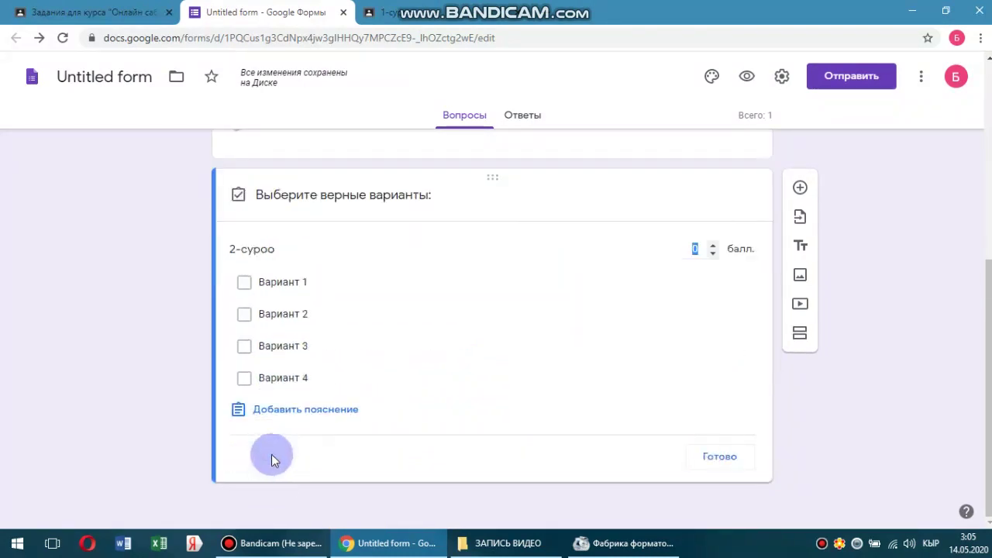
left_click(244, 283)
left_click(244, 349)
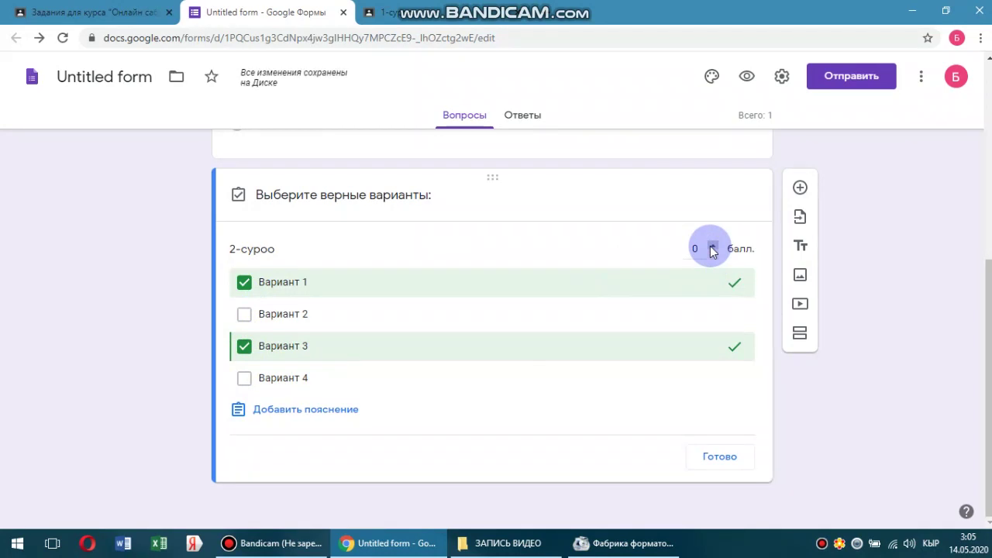
left_click(711, 245)
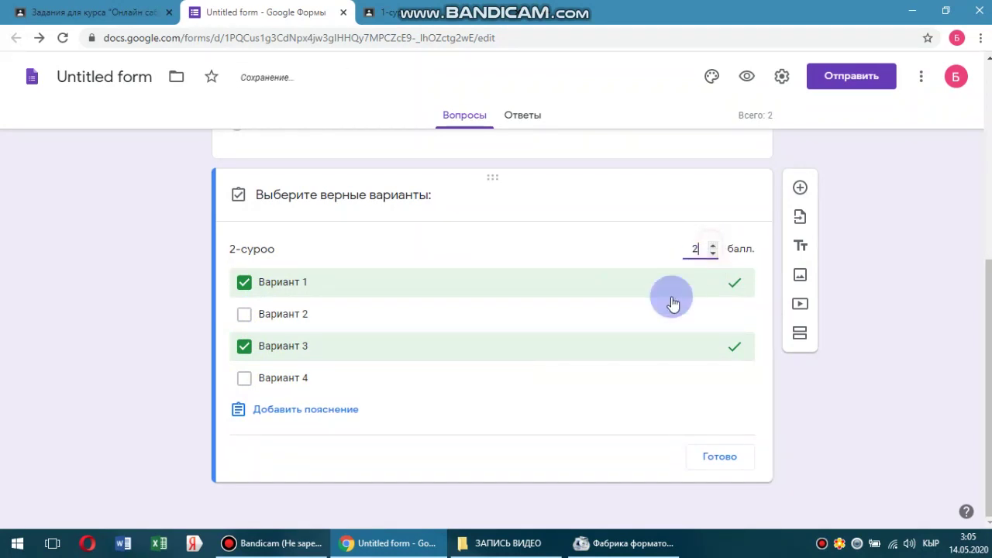
left_click(721, 457)
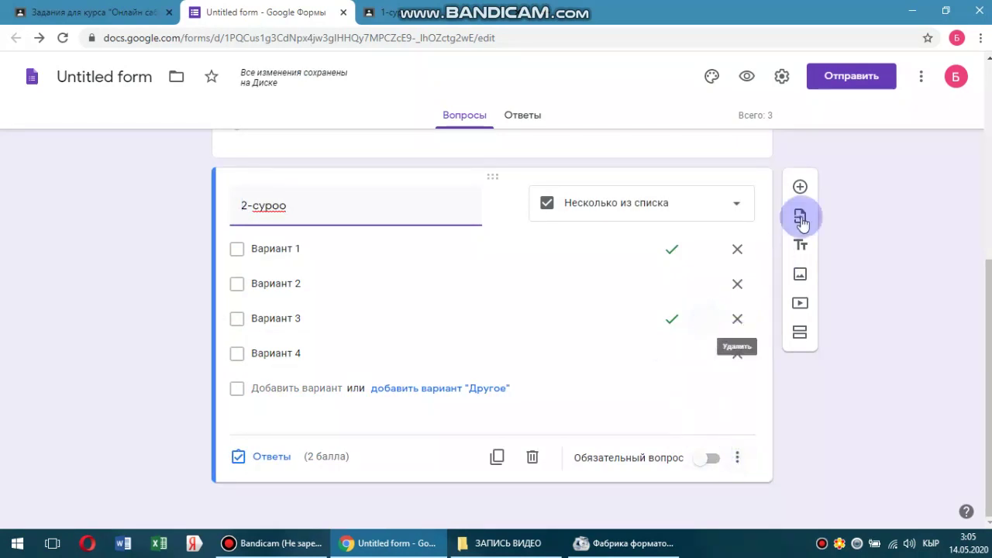
Add a question titled "3-суроо" with the answer type Текст (абзац).
left_click(799, 187)
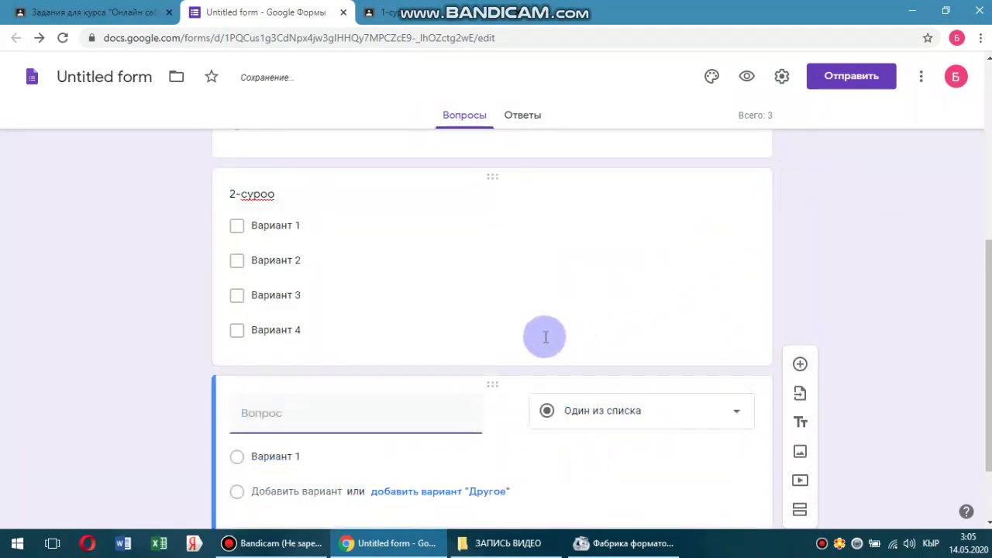
left_click(343, 414)
type("3")
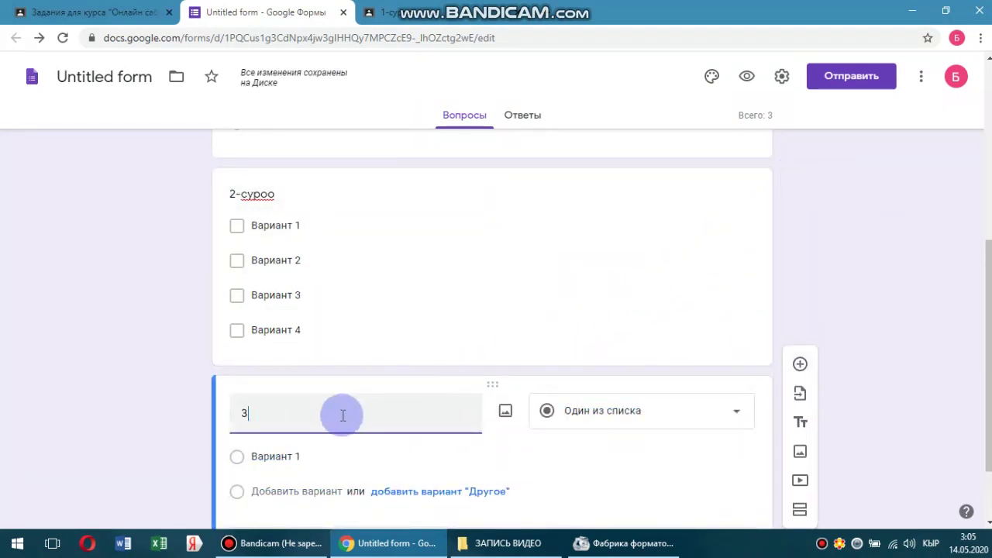
type("-суроо")
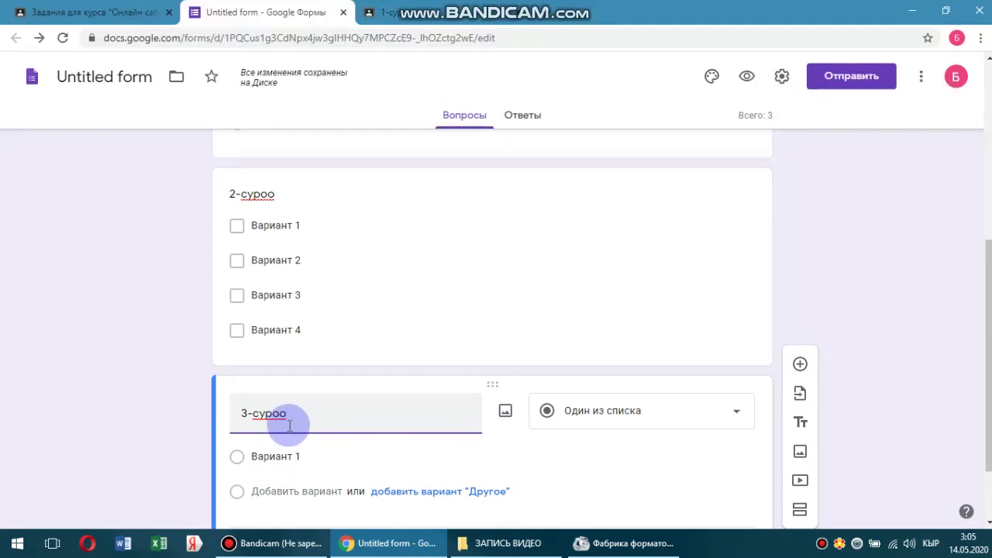
left_click(623, 418)
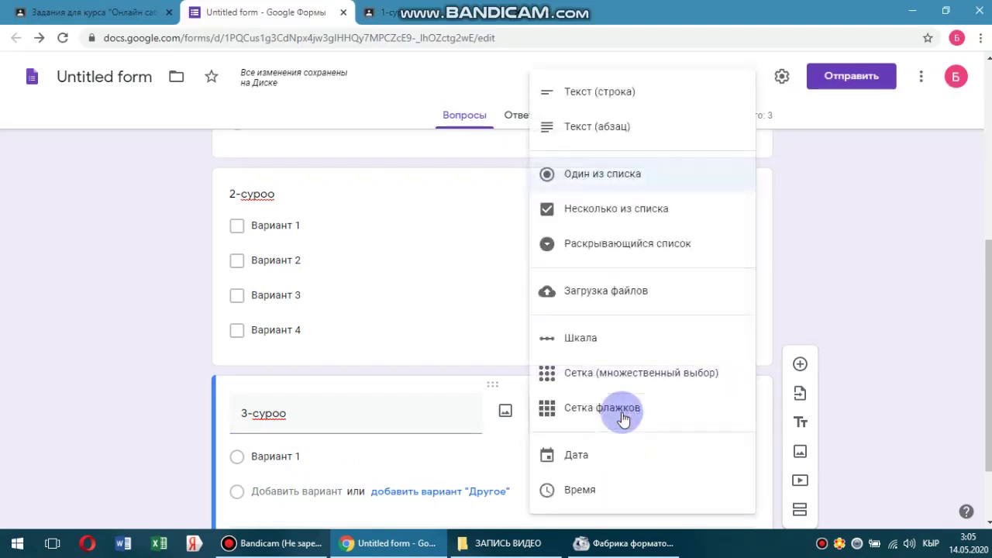
left_click(601, 129)
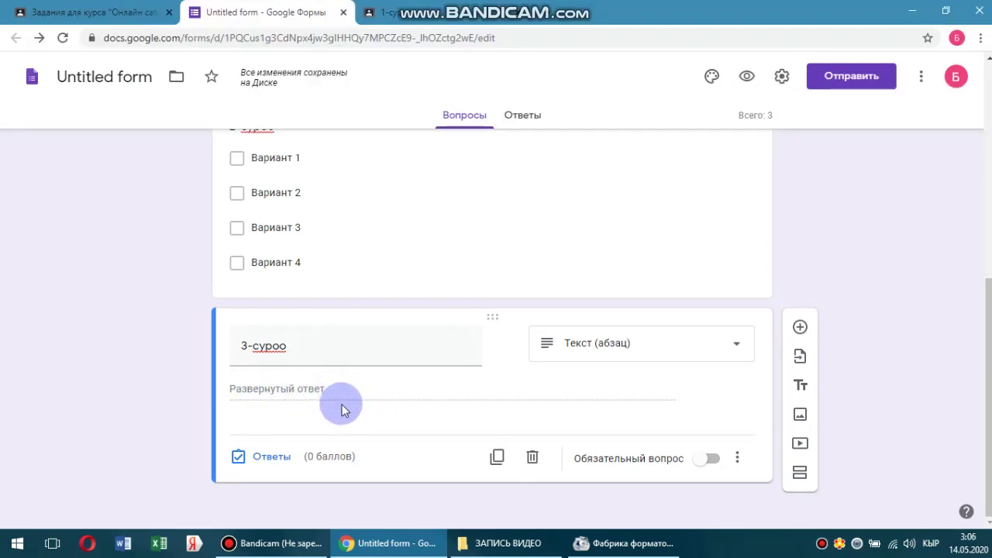
Add a file upload question titled "№45 мисалды аткаргыла" and allow respondents to upload files to Drive.
left_click(801, 328)
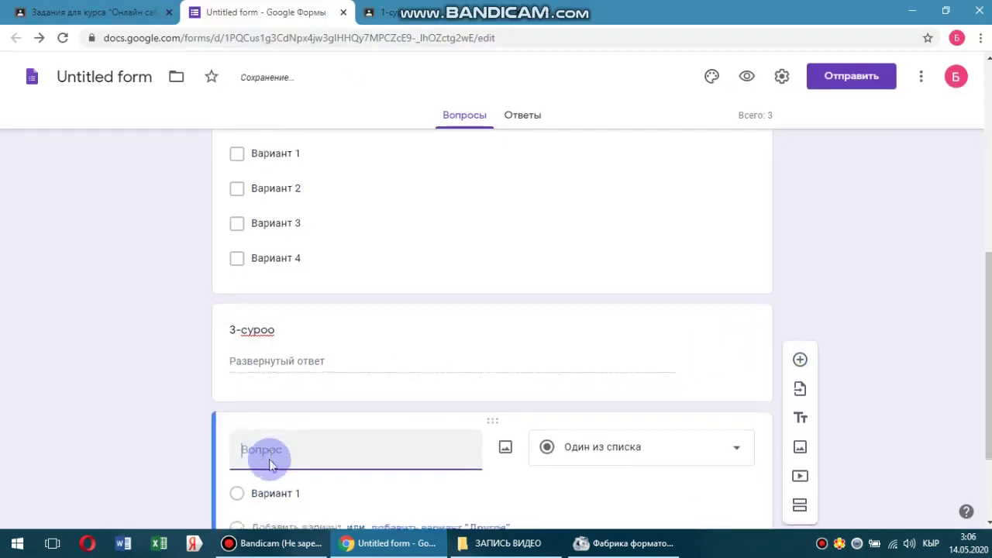
left_click(272, 328)
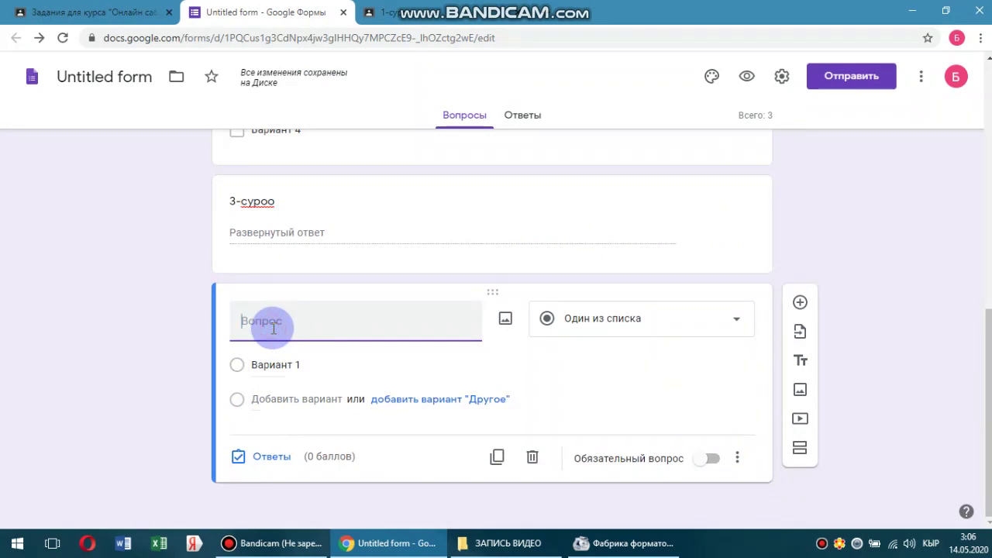
type("№45")
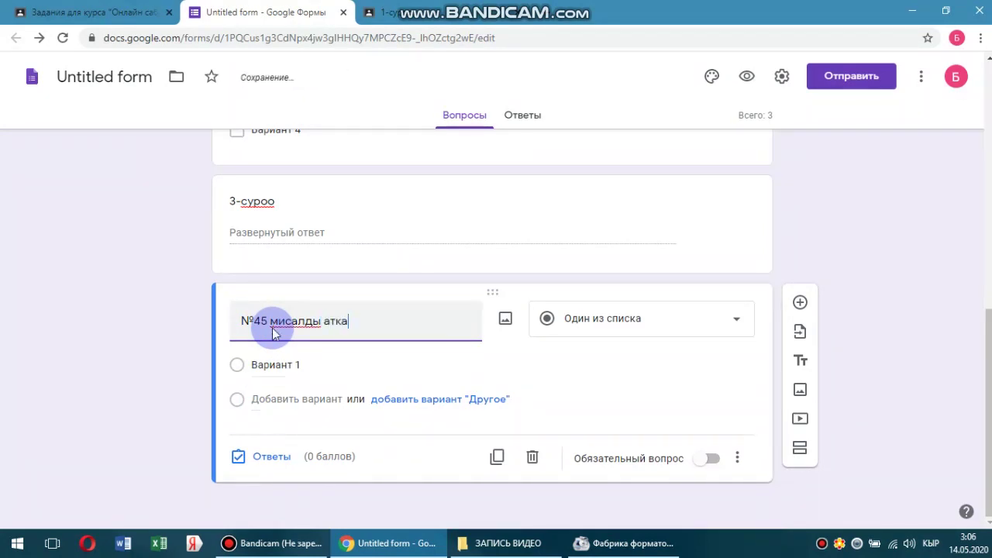
type("мисалды аткаргыла")
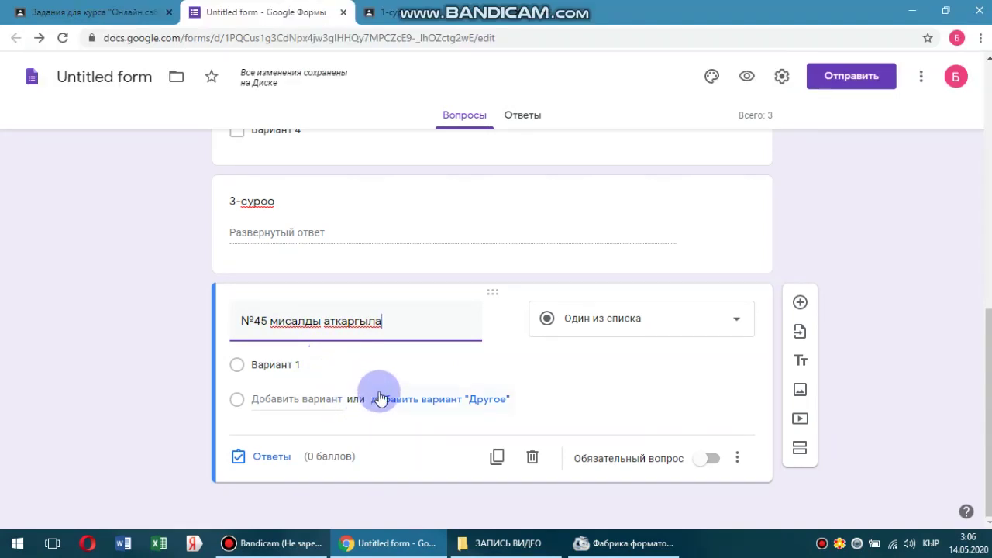
left_click(595, 323)
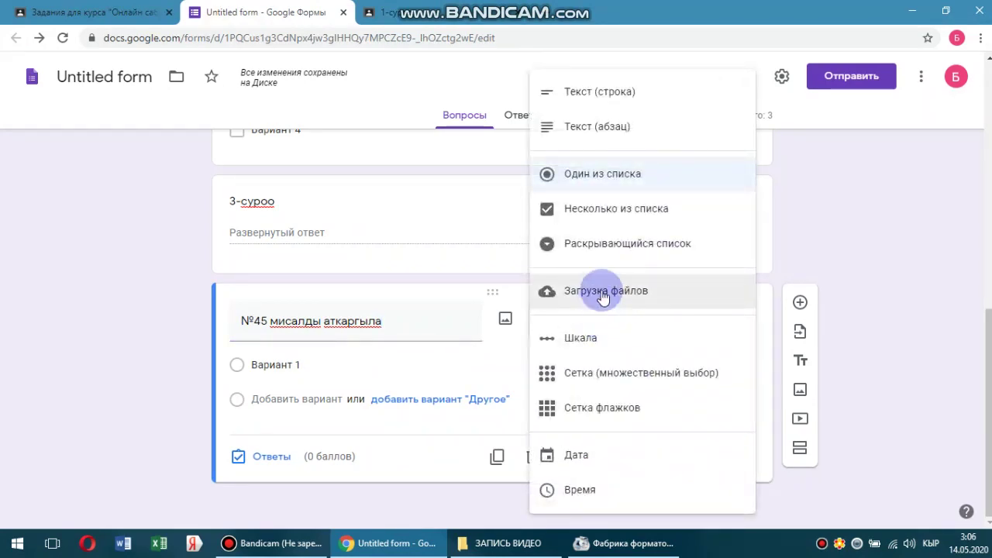
left_click(603, 294)
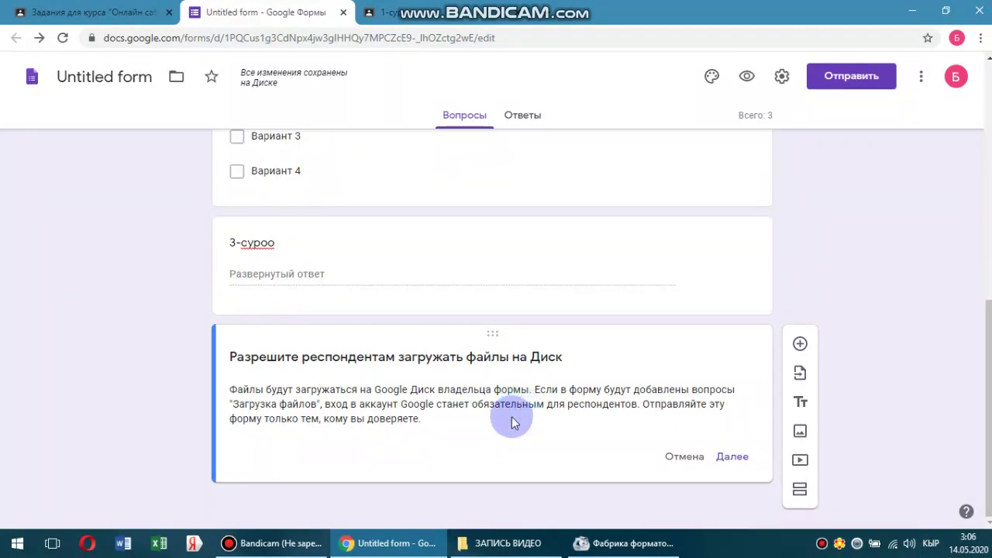
left_click(731, 456)
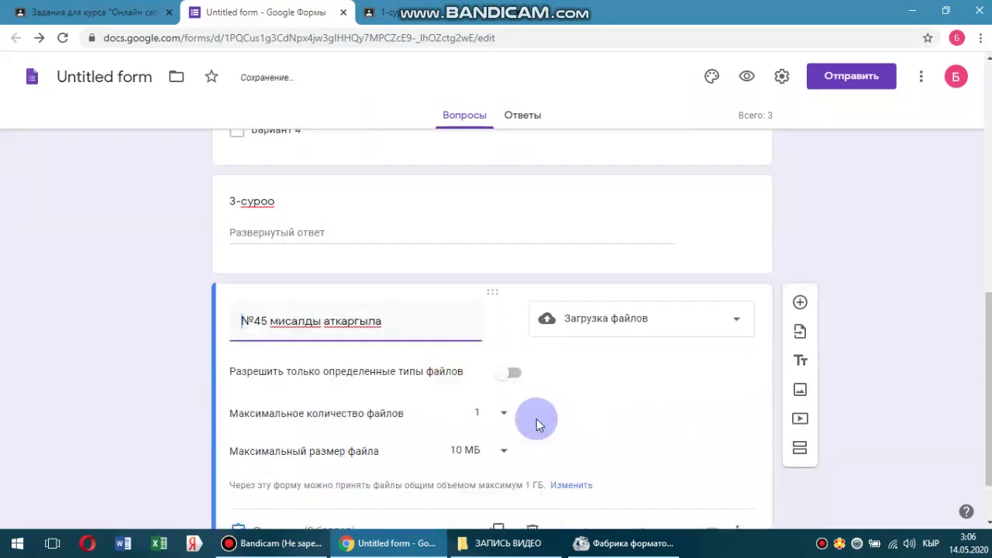
Restrict the upload question to specific file types and select all eight types, from Всего to Аудио.
left_click(514, 375)
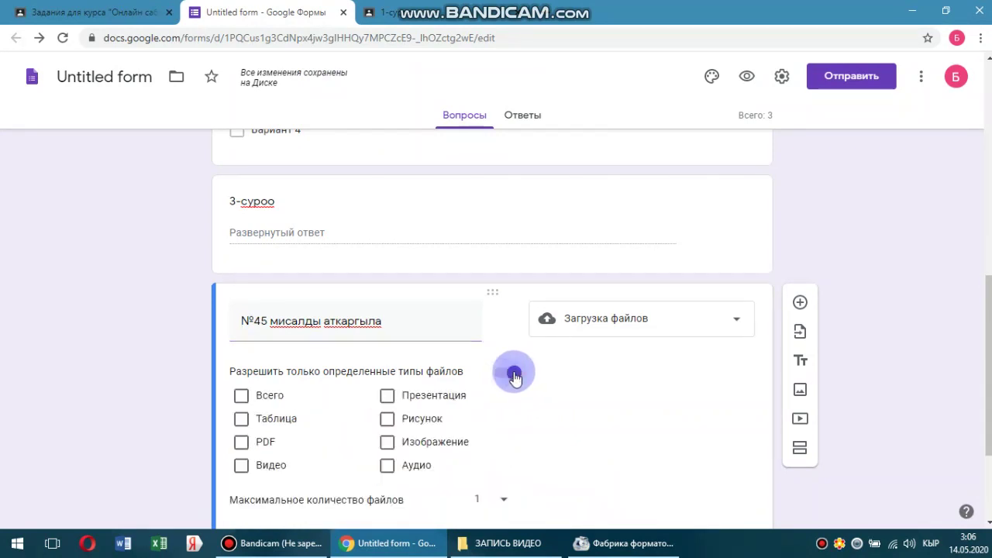
left_click(243, 396)
left_click(242, 421)
left_click(242, 443)
left_click(241, 465)
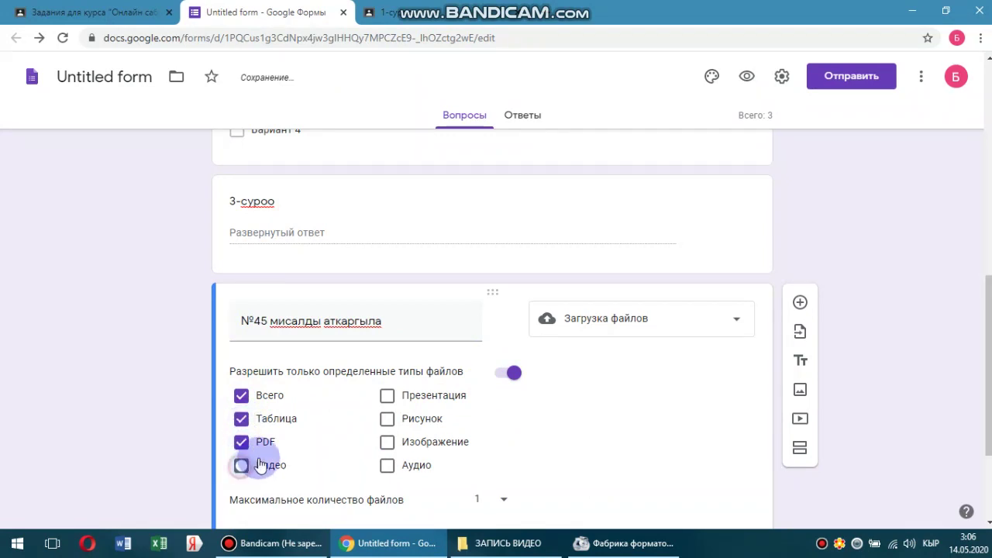
left_click(389, 398)
left_click(387, 419)
left_click(388, 442)
left_click(387, 465)
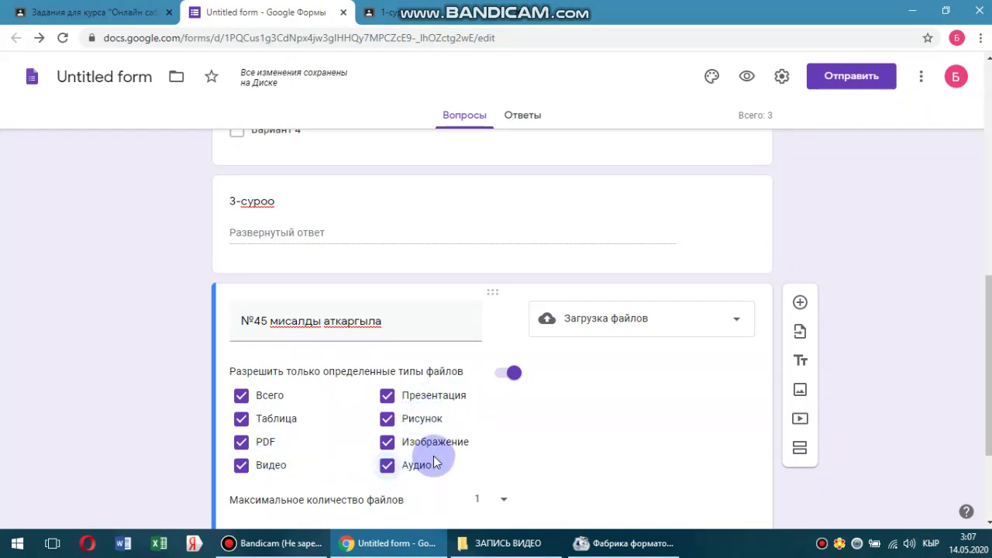
Set the upload question's maximum number of files to 5 and the maximum file size to 100 МБ.
scroll(434, 463, "down", 1)
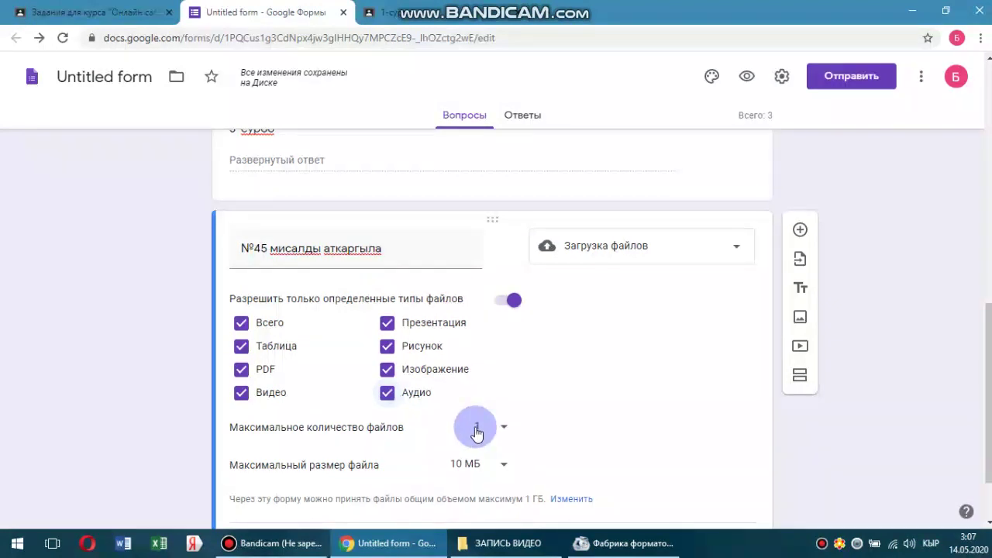
left_click(503, 429)
left_click(481, 456)
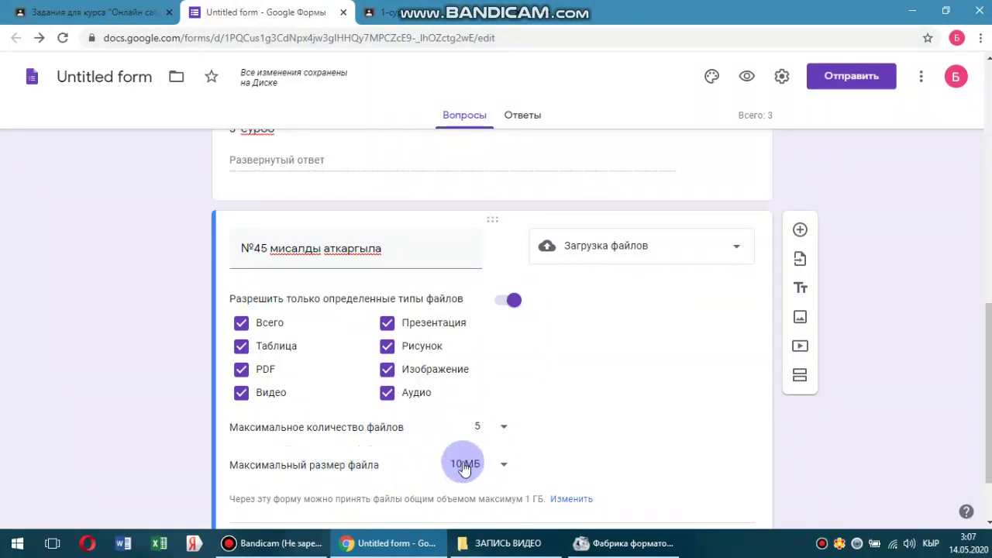
left_click(506, 470)
left_click(465, 418)
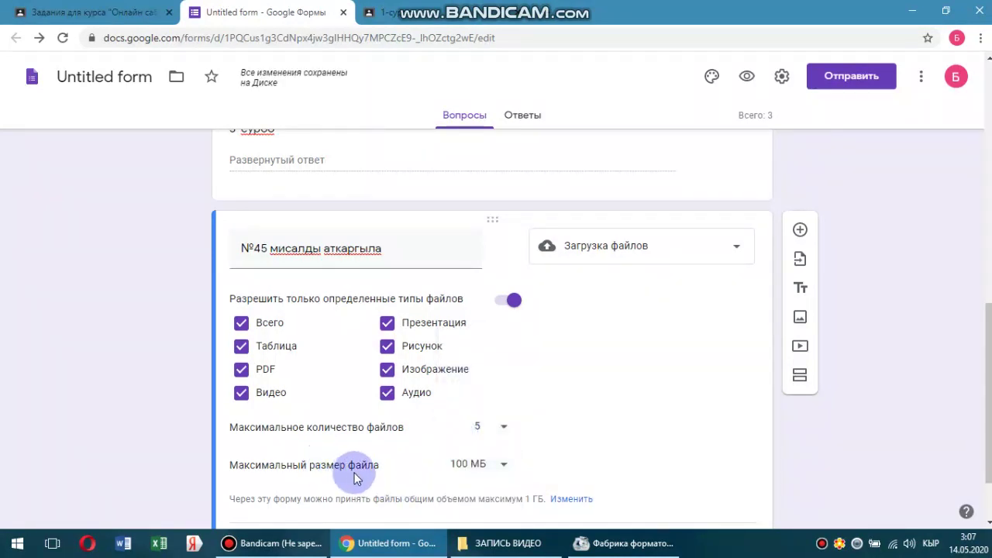
In the form's sending options, choose sharing by link and shorten the link with Короткий URL.
scroll(359, 472, "down", 1)
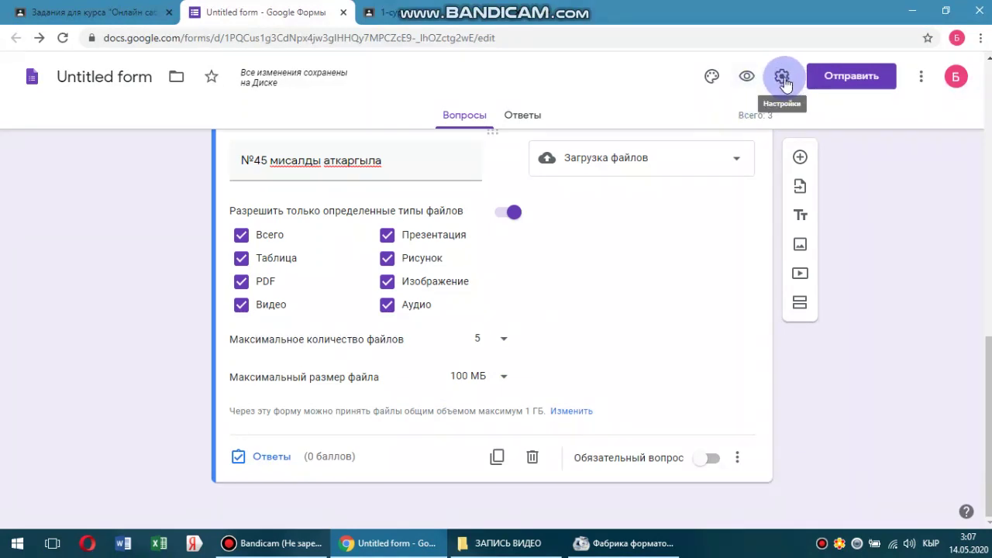
left_click(860, 77)
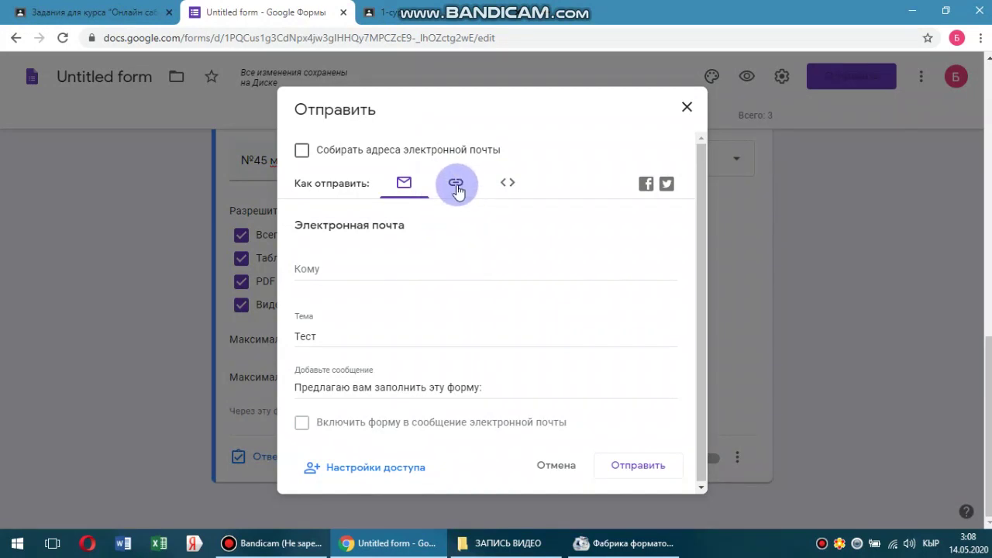
left_click(456, 189)
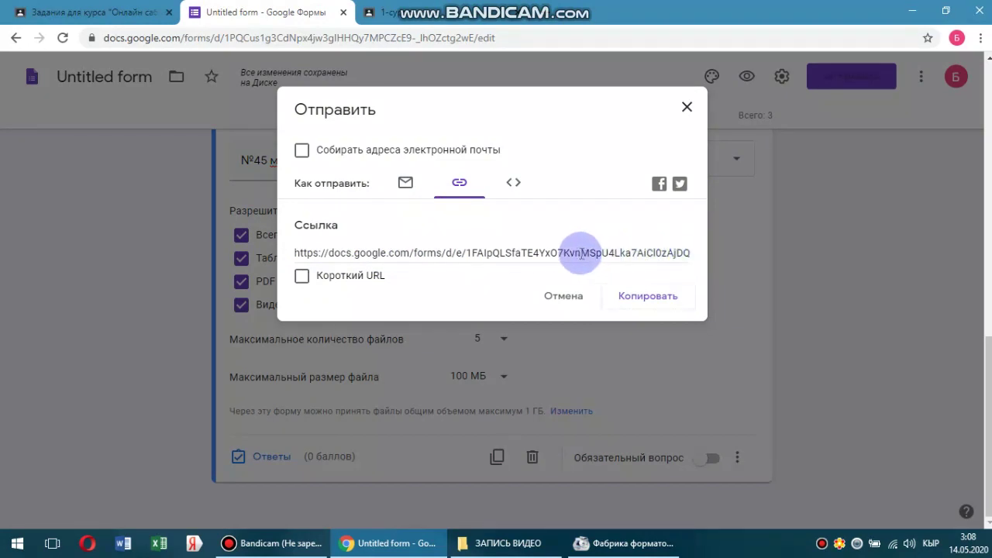
left_click(301, 279)
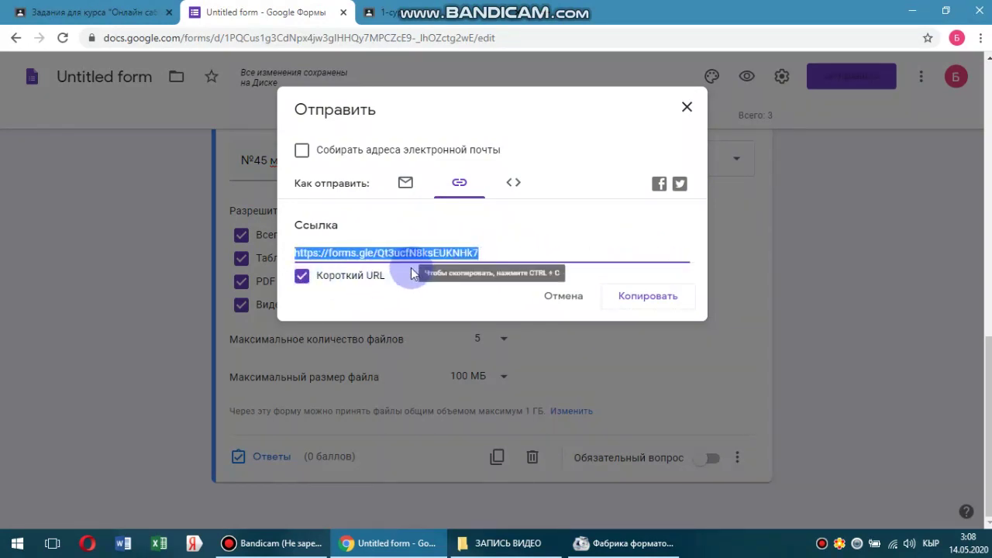
Copy the form's short link and attach it as a link to the "Тест 1" assignment.
left_click(655, 300)
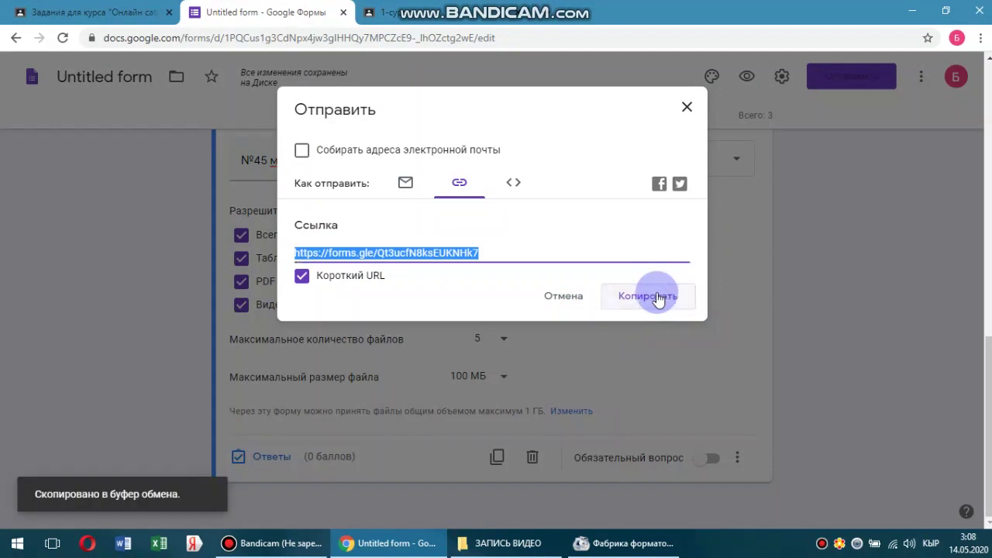
left_click(112, 17)
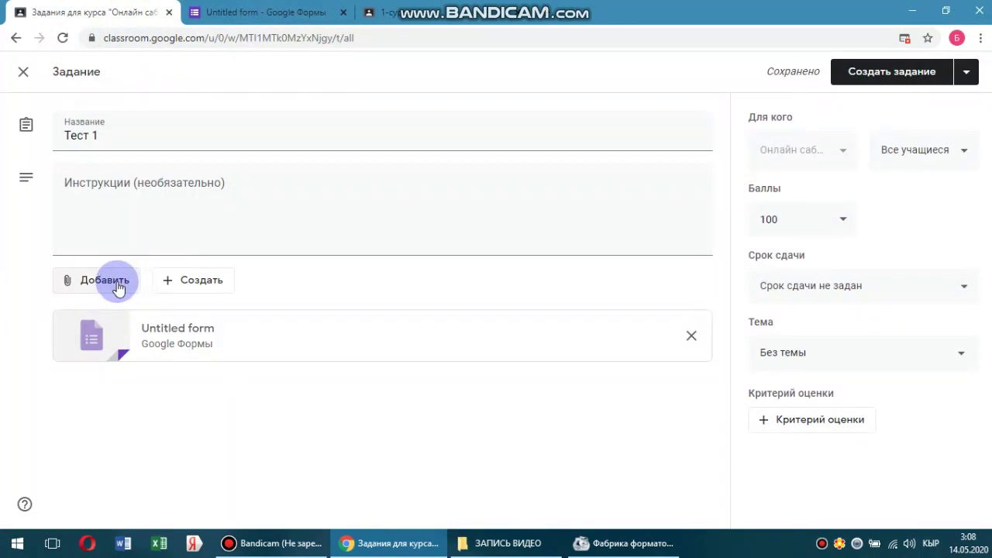
left_click(117, 287)
left_click(116, 335)
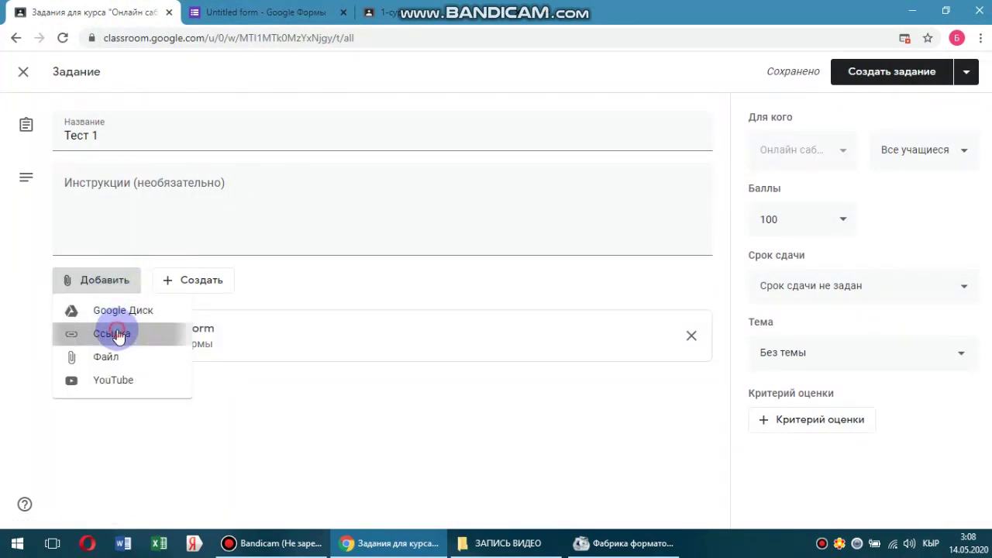
right_click(454, 305)
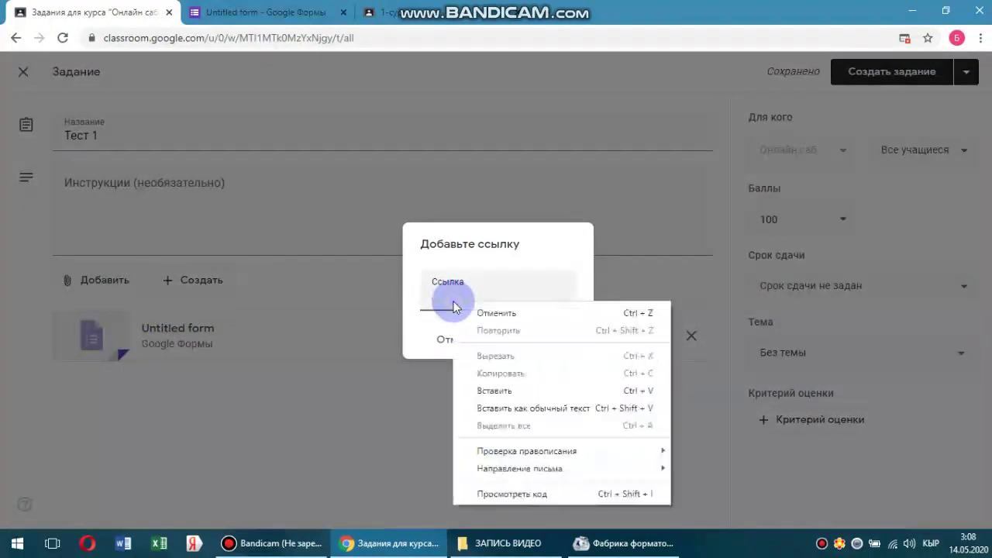
left_click(499, 389)
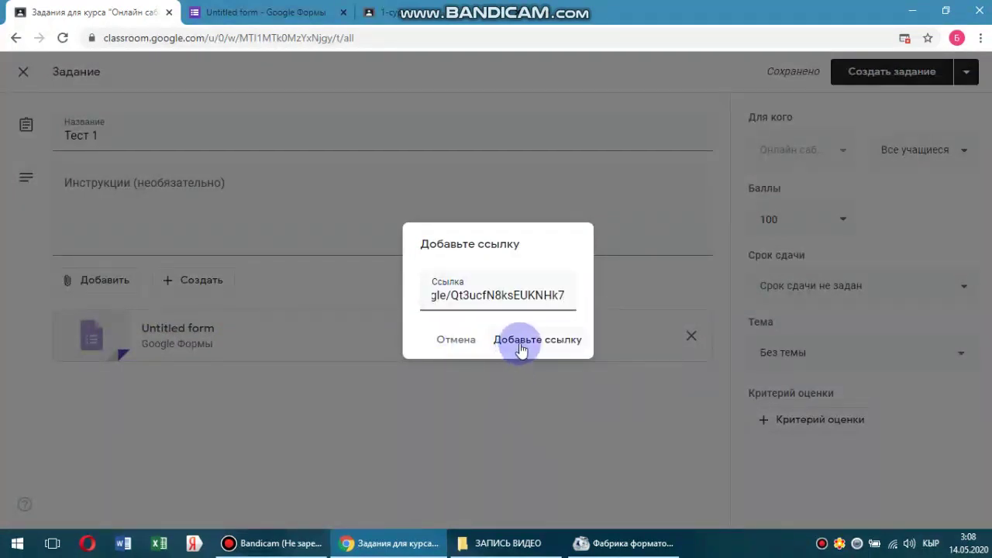
left_click(519, 347)
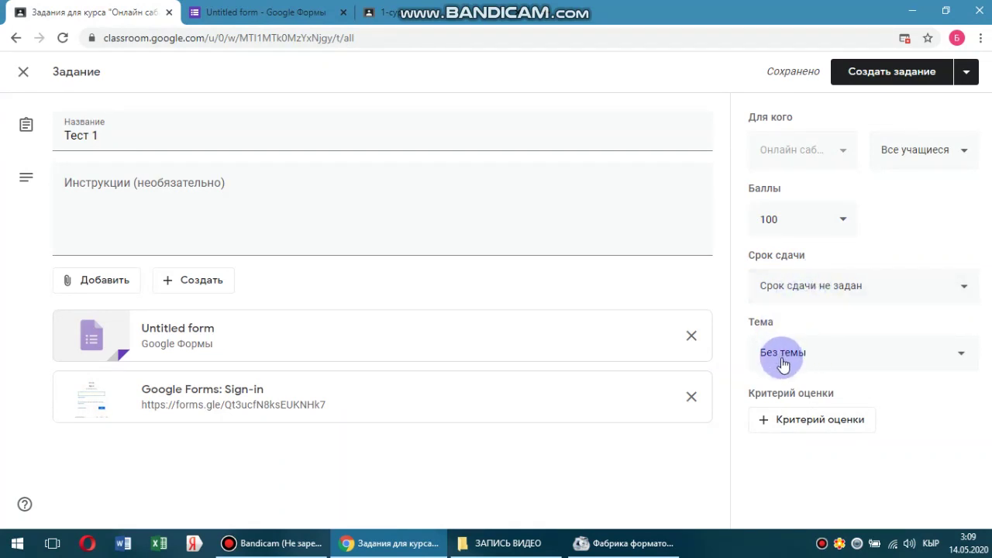
Publish the "Тест 1" assignment to the class and close the form editor.
left_click(884, 76)
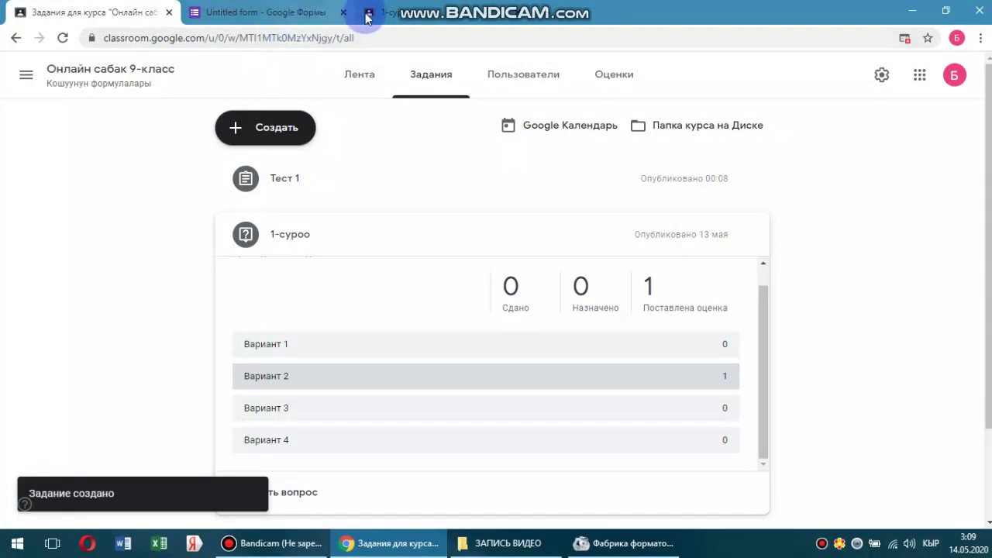
left_click(294, 12)
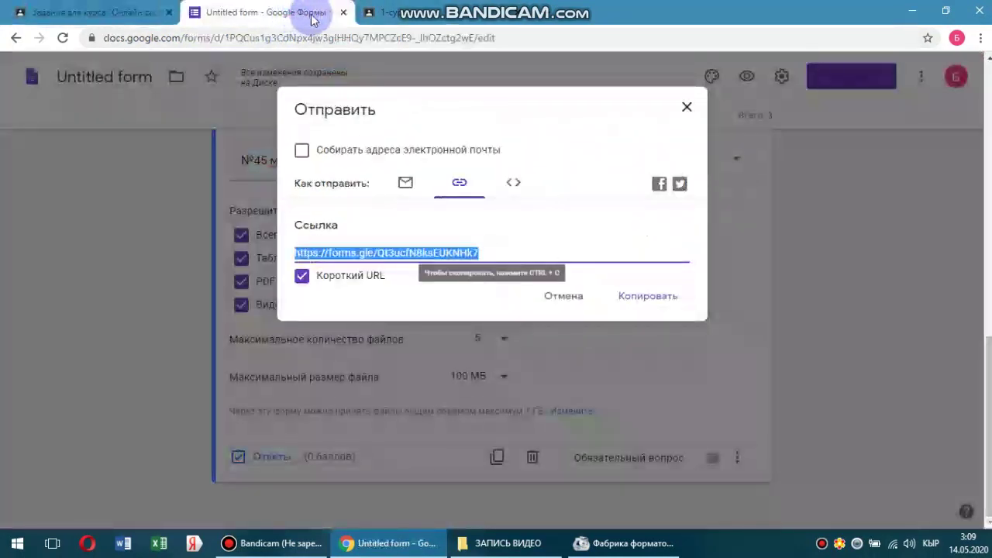
left_click(343, 13)
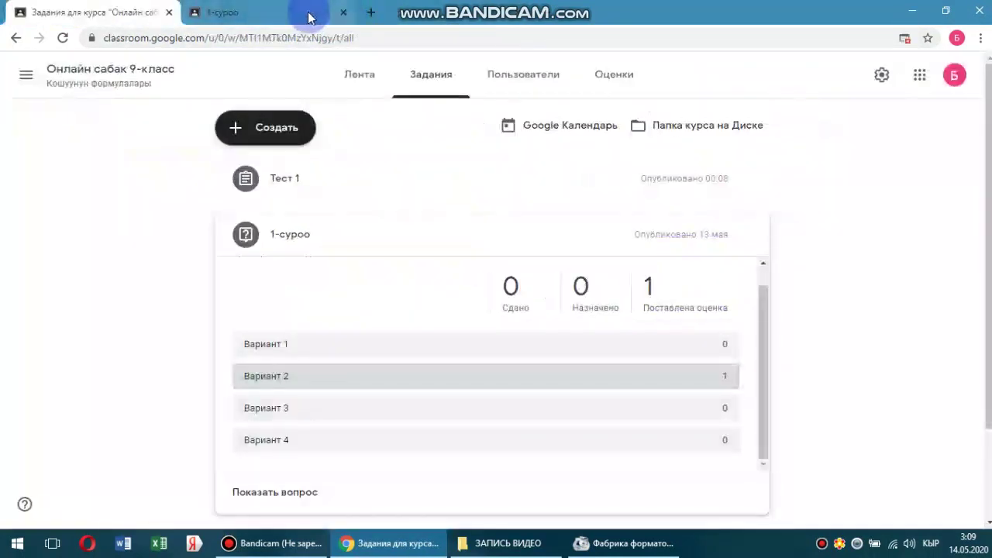
In the student's view, refresh the class and inspect "Тест 1" in the list of all assigned work, returning to the class stream.
left_click(307, 13)
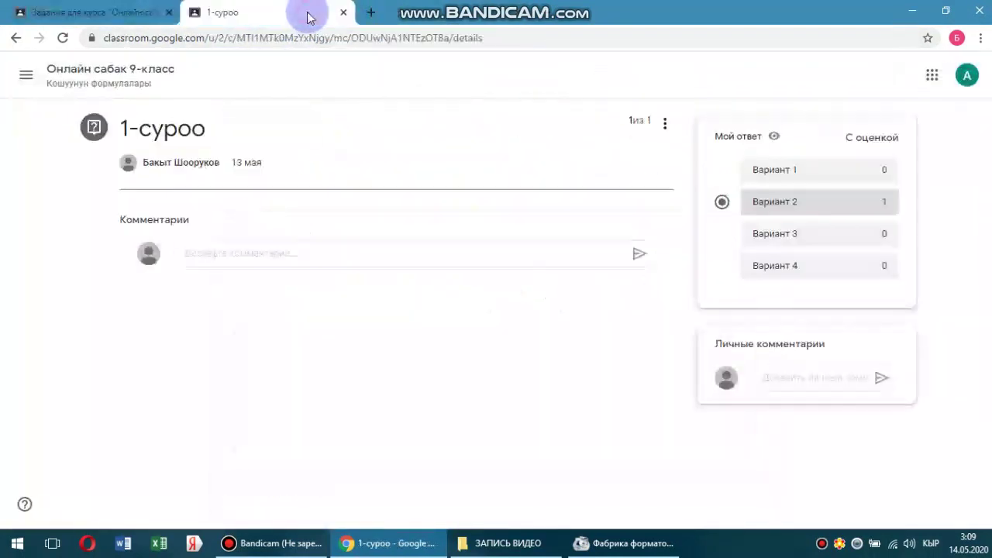
left_click(64, 38)
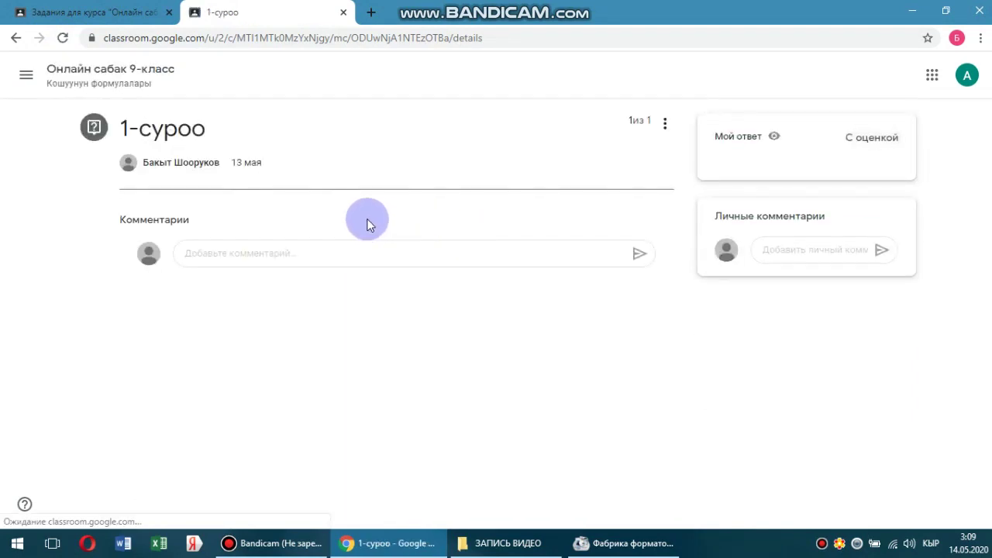
left_click(99, 72)
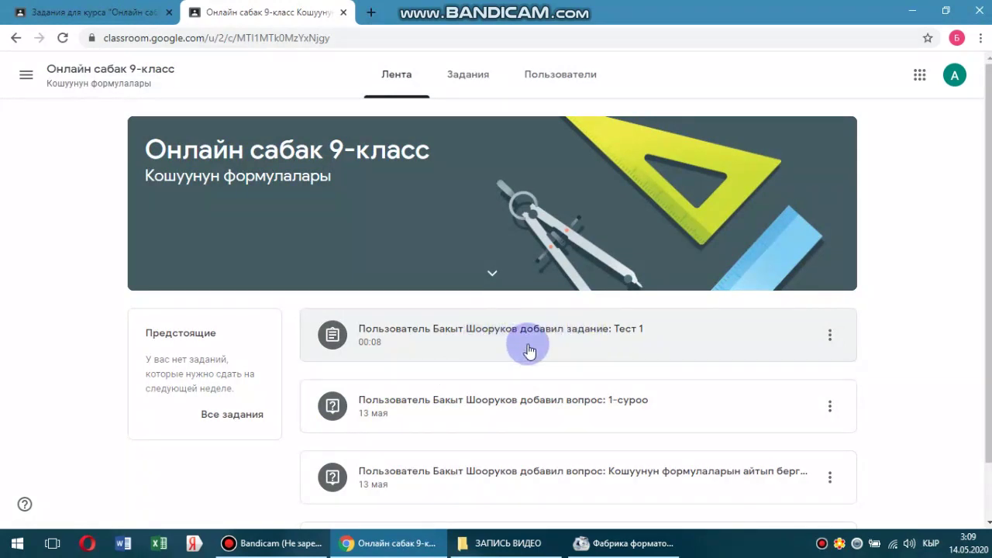
left_click(231, 414)
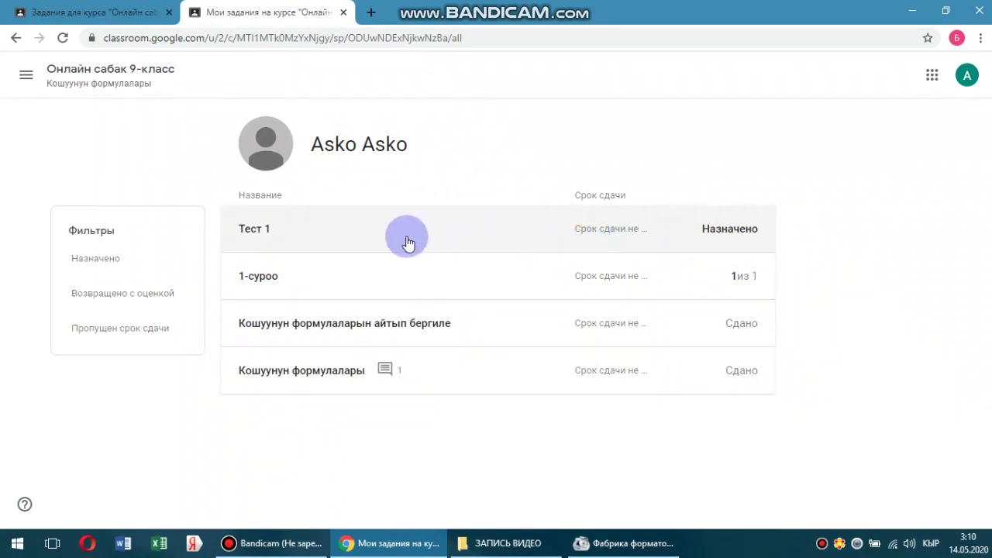
left_click(313, 234)
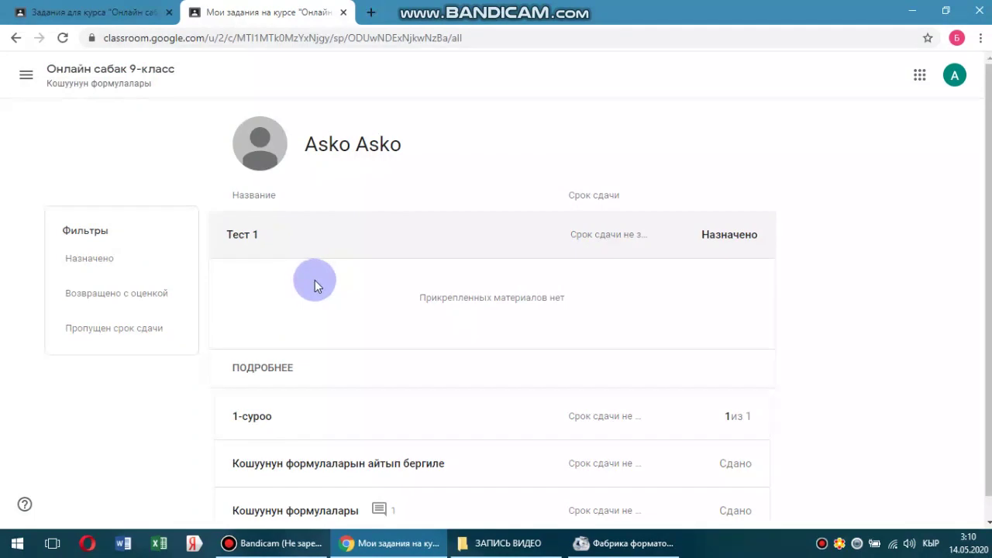
scroll(318, 286, "down", 1)
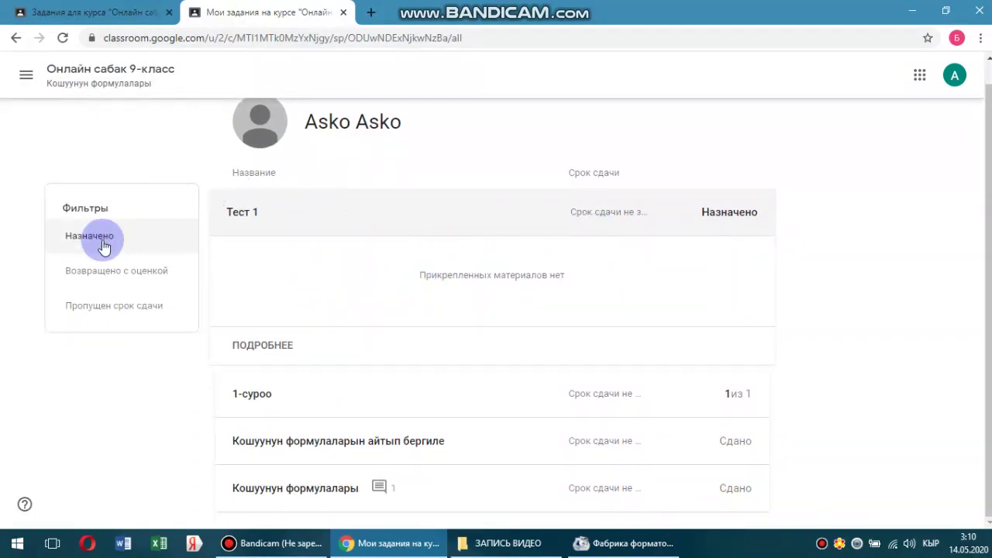
left_click(100, 83)
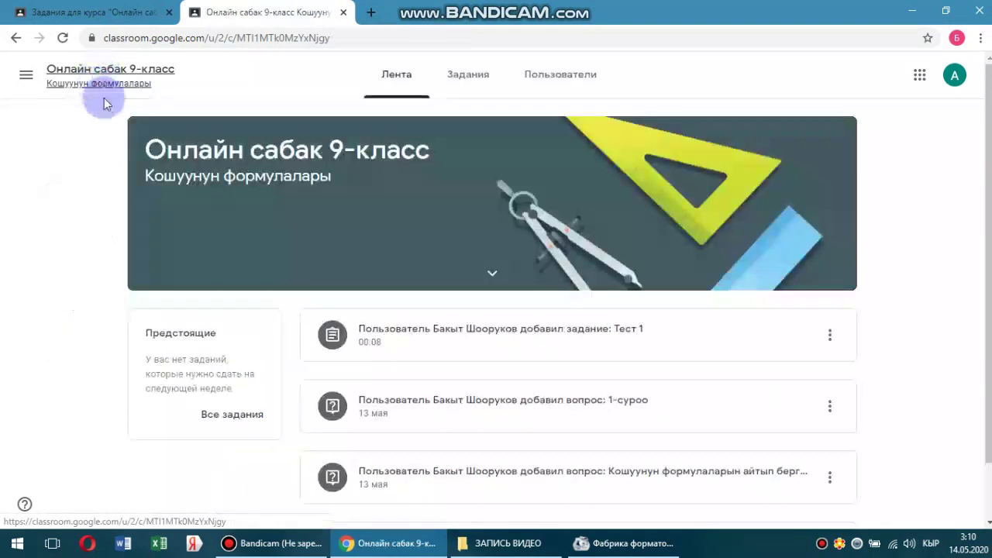
Open the "Тест 1" assignment as the student and check both attachments, the Тест form and the added form link.
left_click(487, 335)
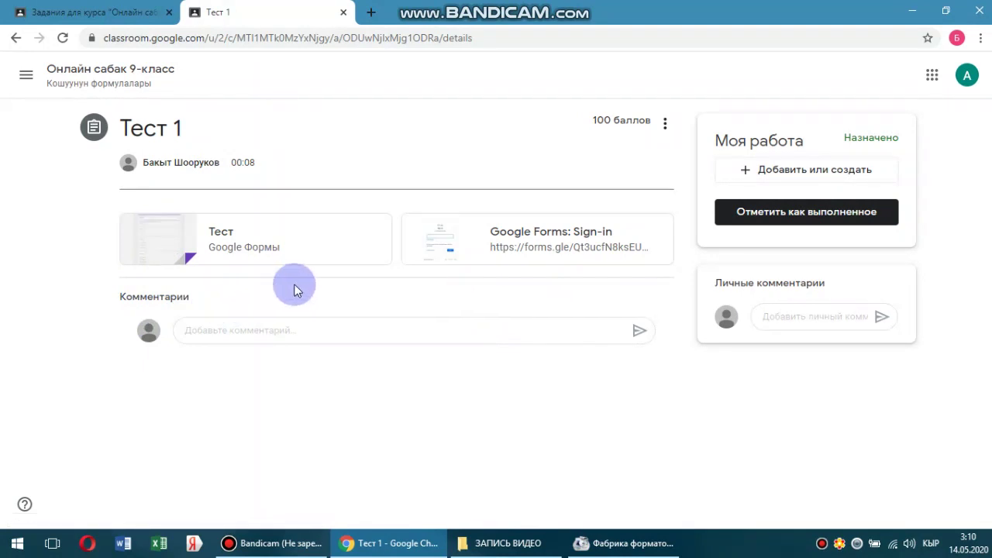
left_click(250, 244)
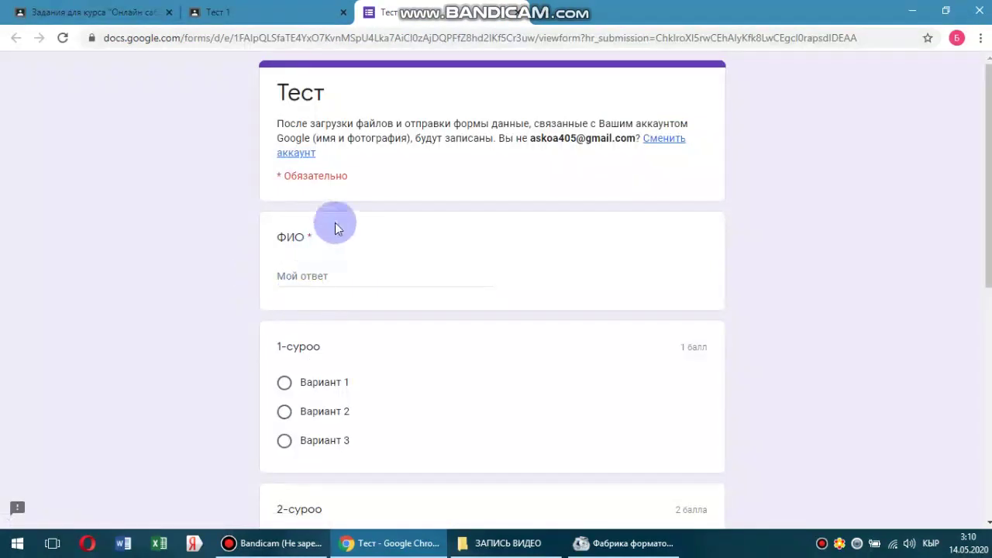
left_click(260, 20)
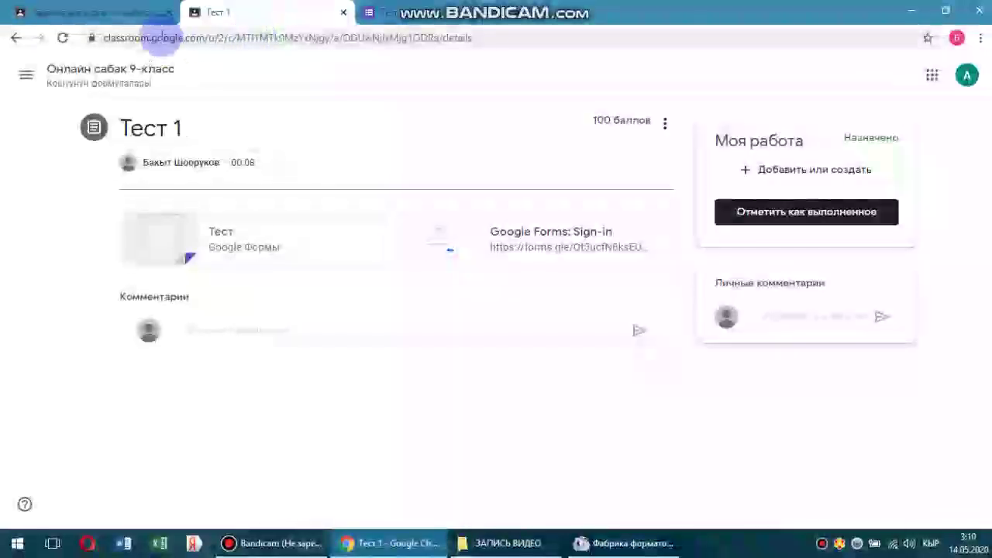
left_click(130, 13)
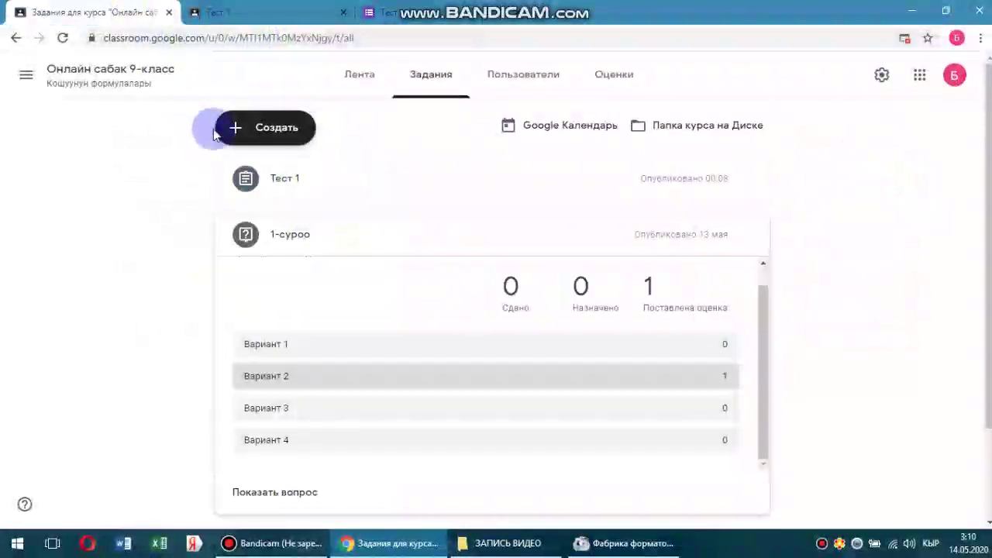
left_click(387, 14)
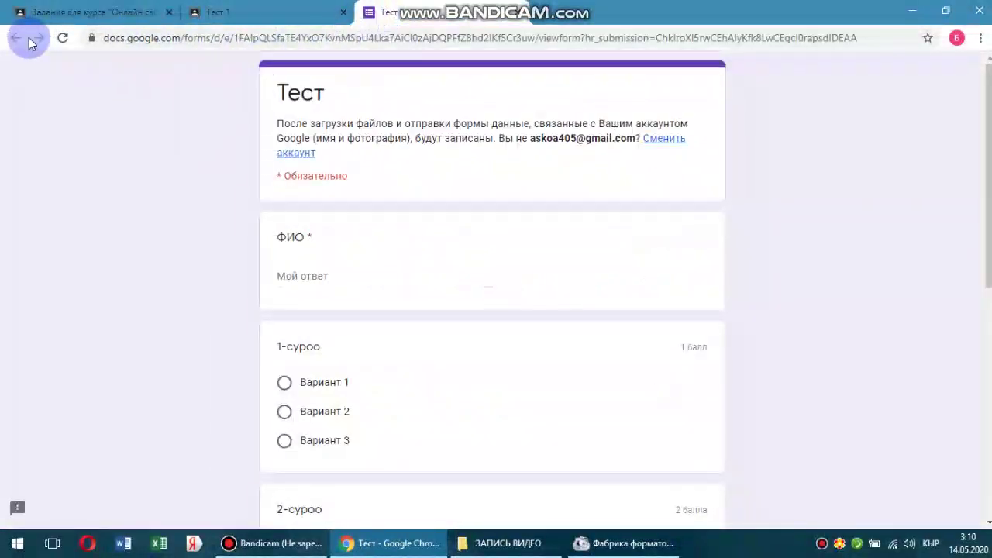
left_click(245, 11)
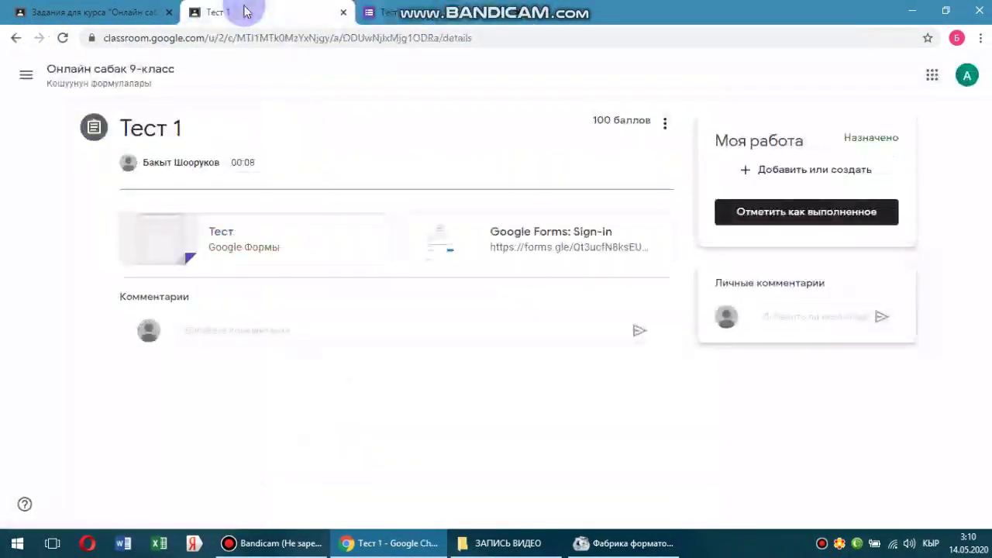
left_click(511, 17)
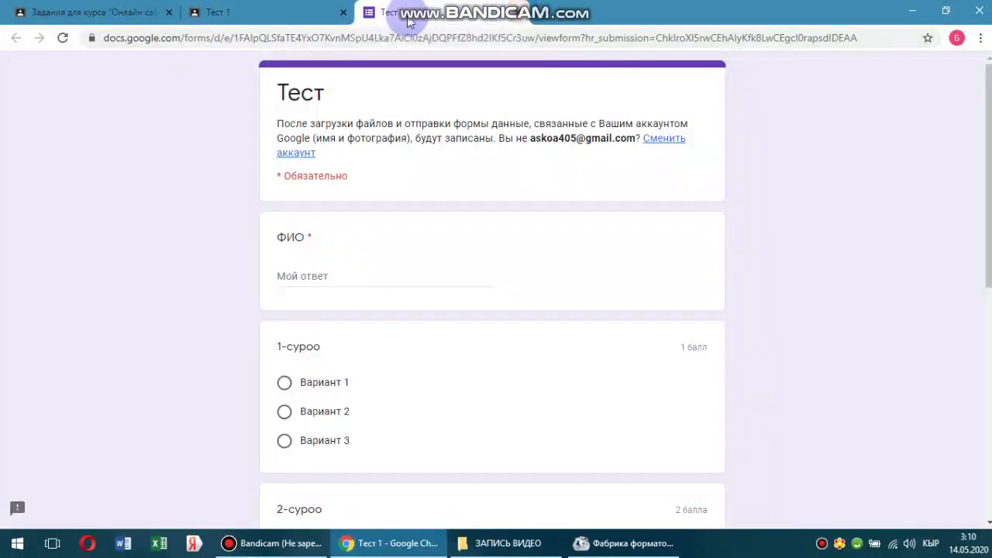
left_click(276, 23)
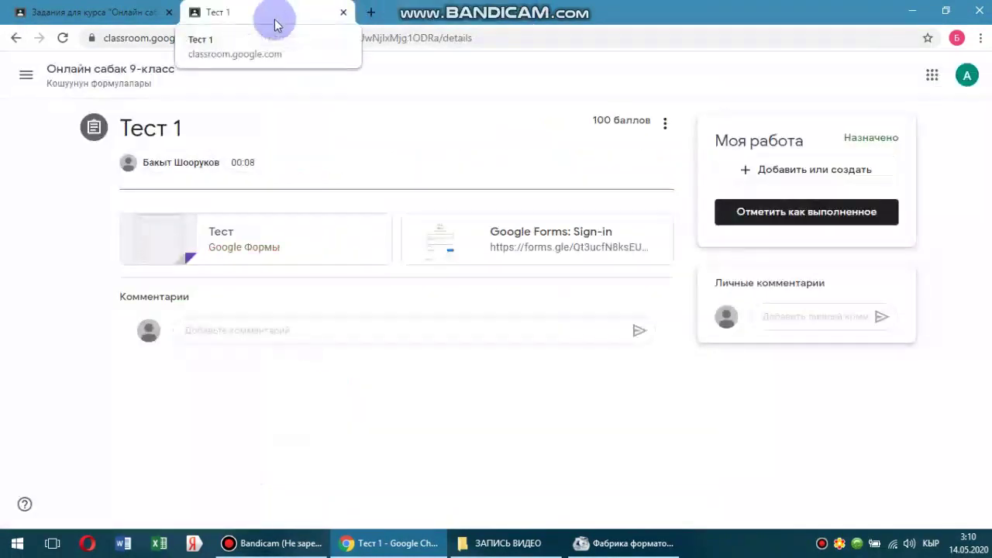
left_click(524, 248)
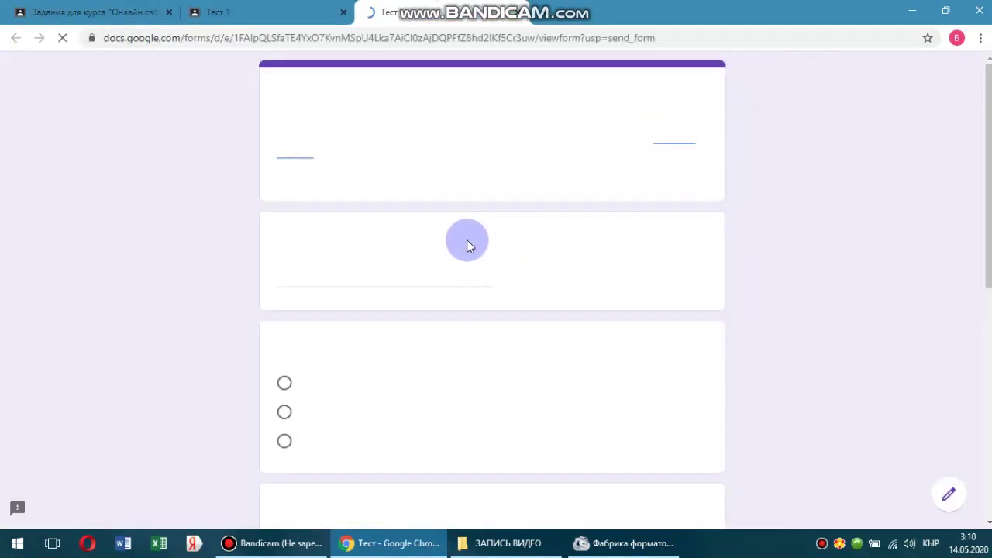
left_click(521, 14)
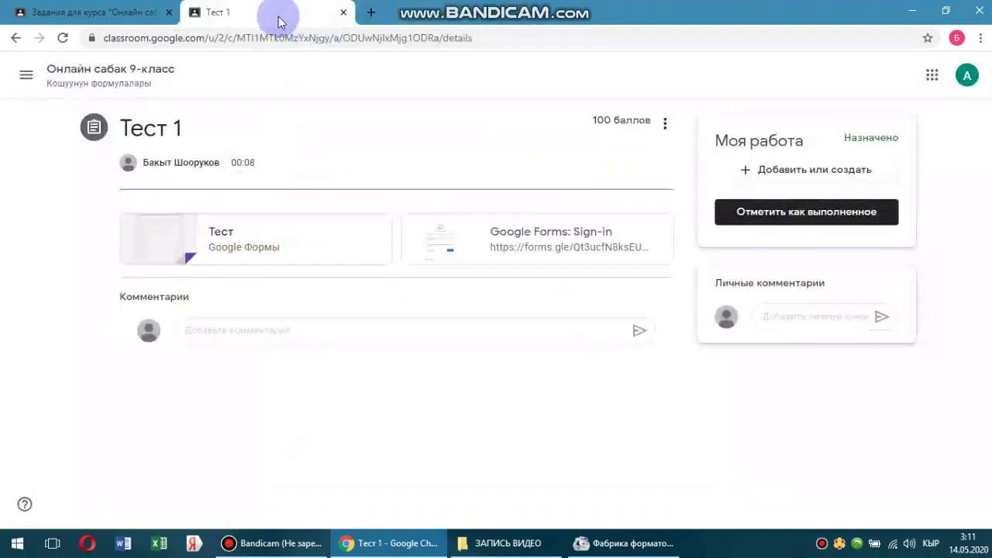
Open the attached Тест form, enter "ФИО" in the name field and answer 1-суроо with Вариант 2.
left_click(217, 251)
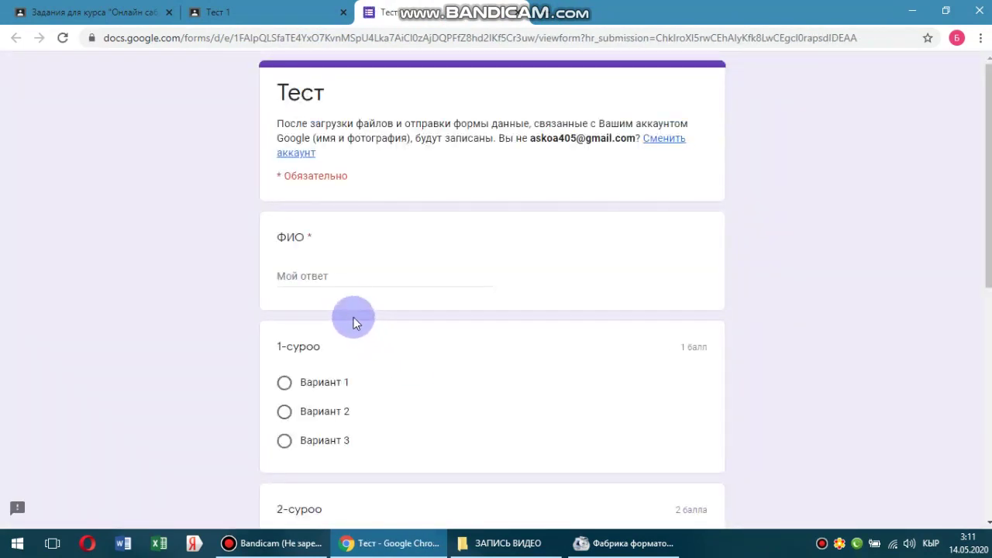
left_click(329, 275)
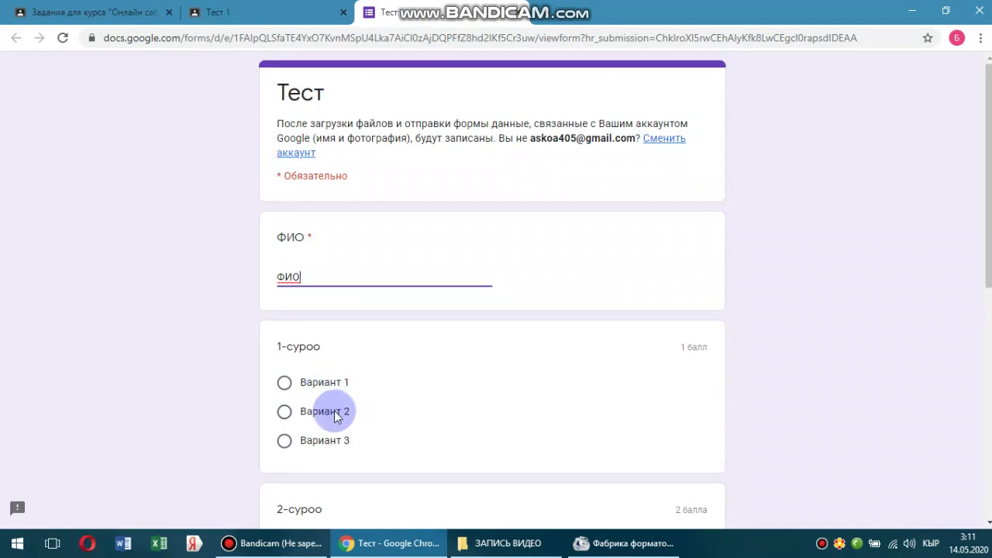
scroll(337, 416, "down", 2)
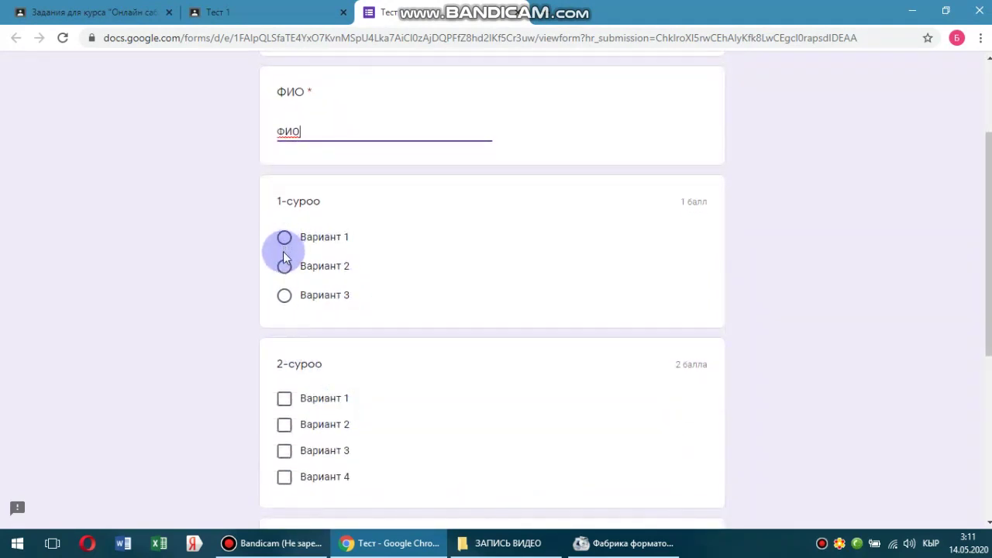
left_click(284, 266)
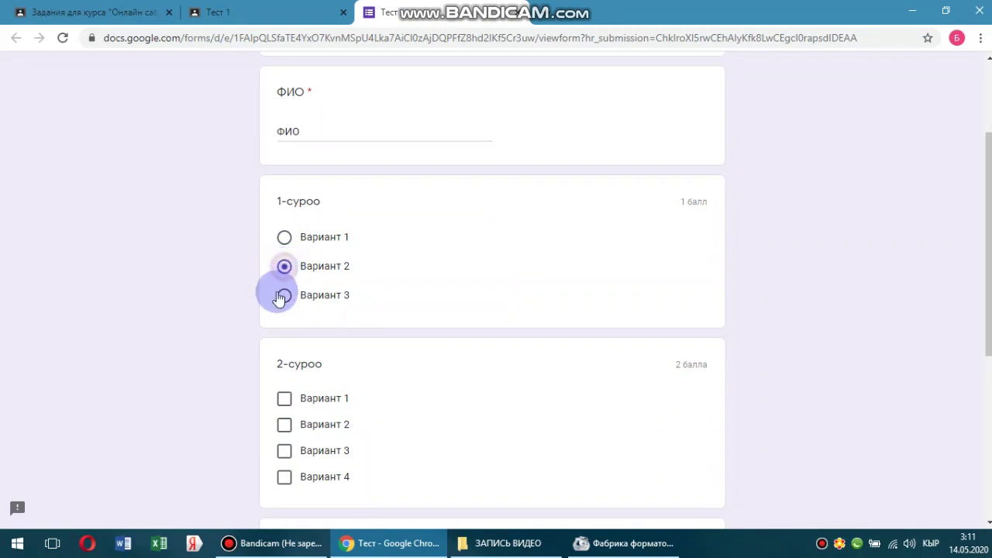
Select Вариант 1 and Вариант 3 for 2-суроо and answer 3-суроо with "рарпрпппппрп".
left_click(284, 400)
left_click(284, 450)
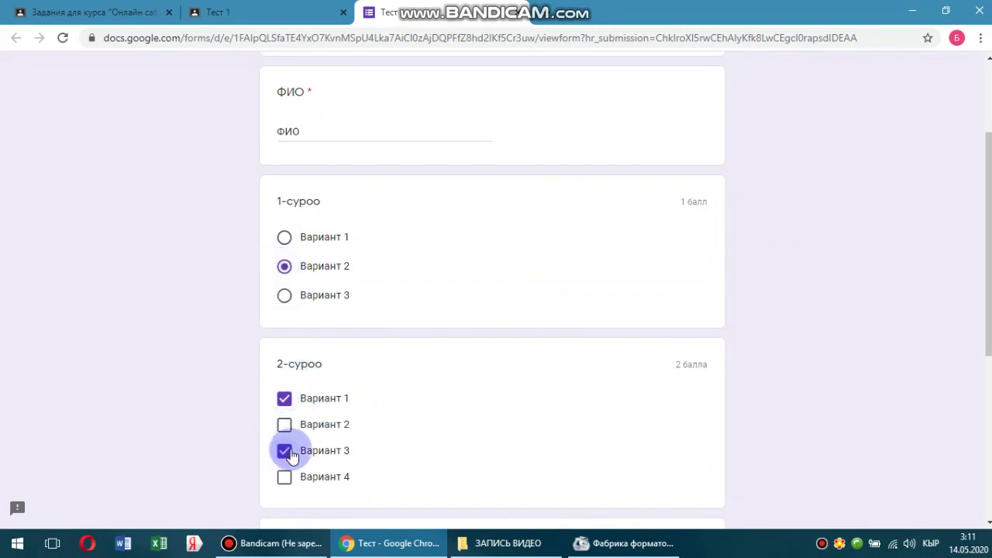
scroll(294, 441, "down", 2)
scroll(298, 436, "down", 1)
left_click(330, 362)
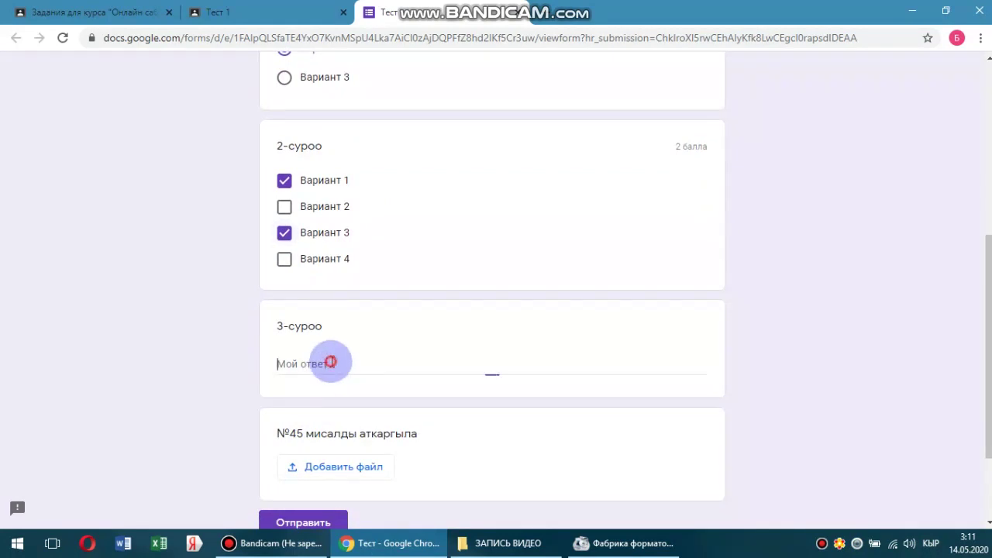
type("рарпрпппппрп")
View the file upload options for the question "№45 мисалды аткаргыла" and leave them without adding a file.
scroll(333, 450, "down", 2)
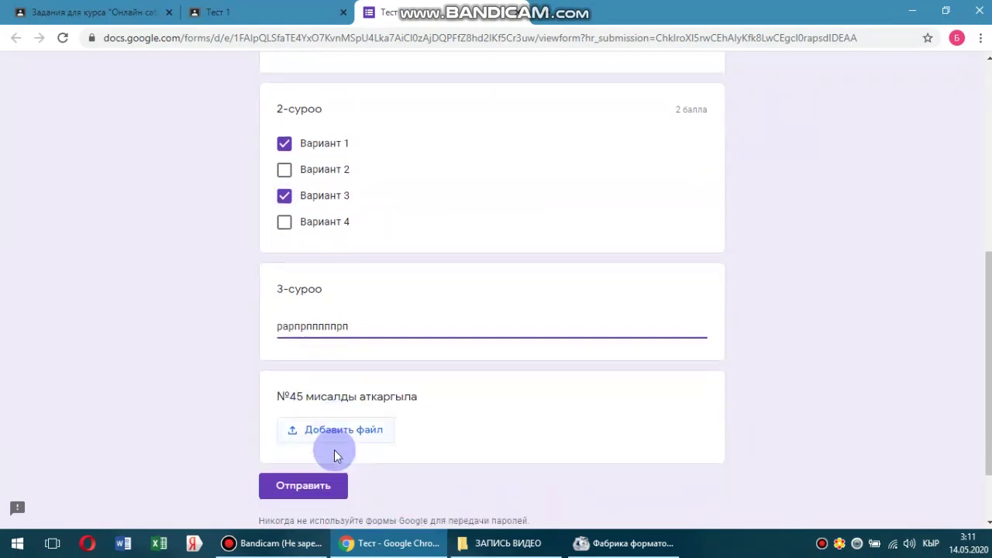
left_click(344, 353)
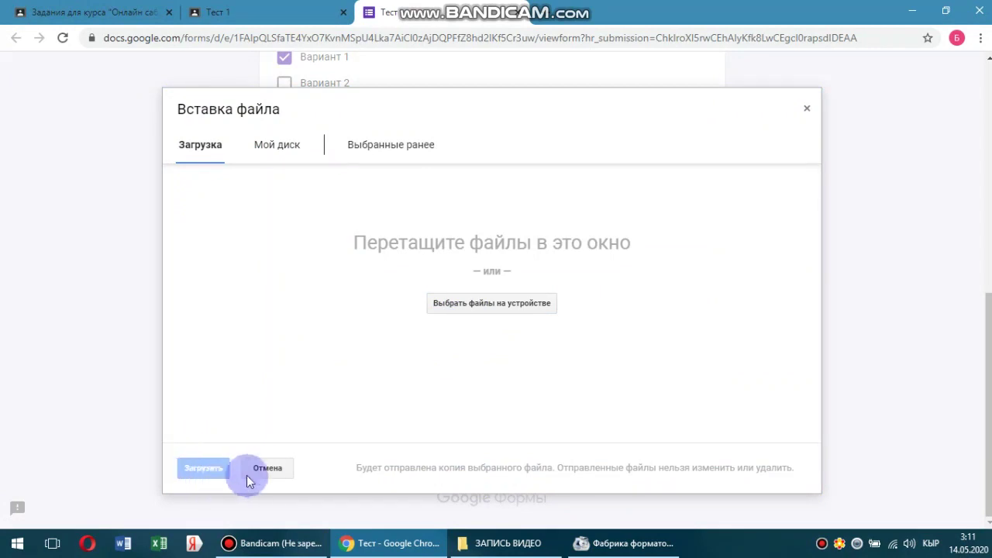
left_click(266, 468)
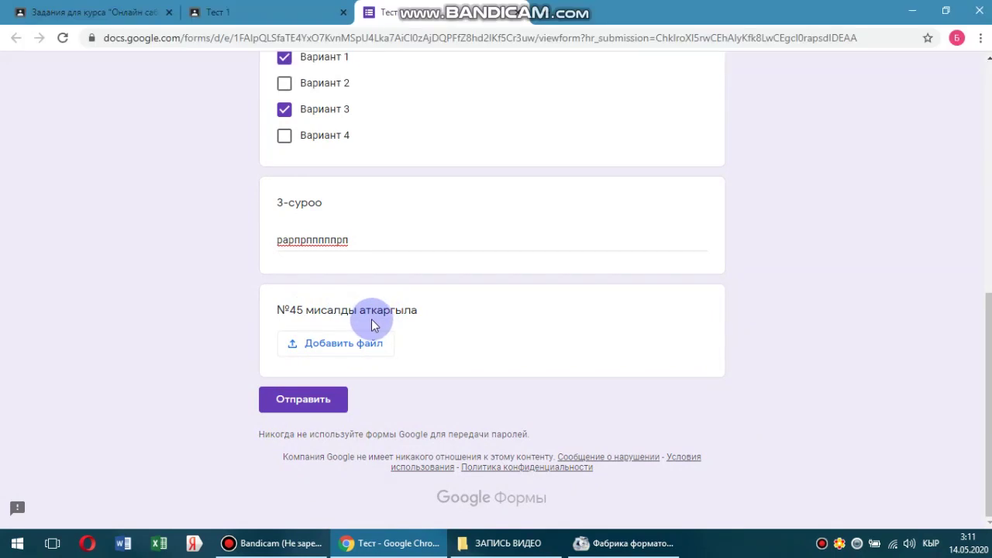
Upload BottomBannerHeader[1].gif from the device as the answer to "№45 мисалды аткаргыла" and submit the form.
left_click(349, 345)
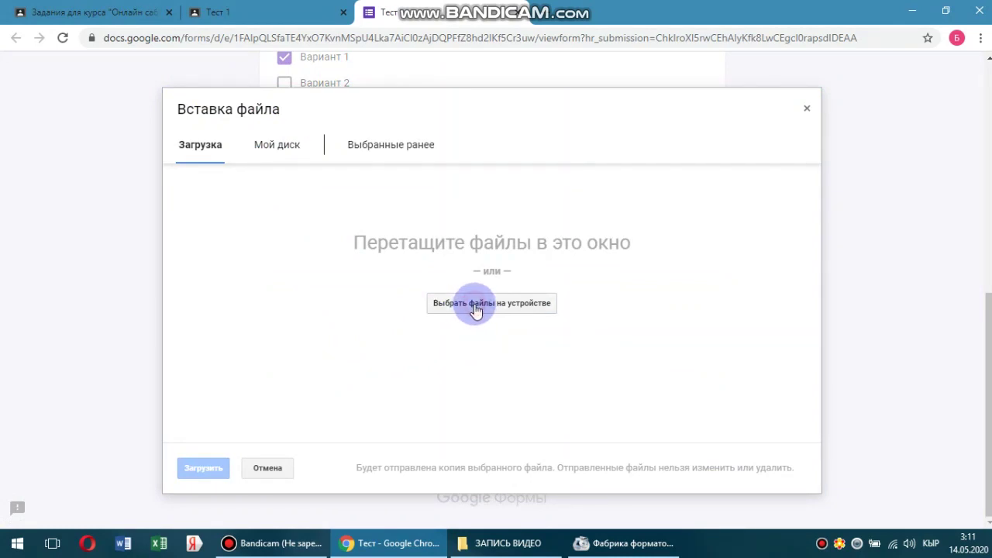
left_click(476, 306)
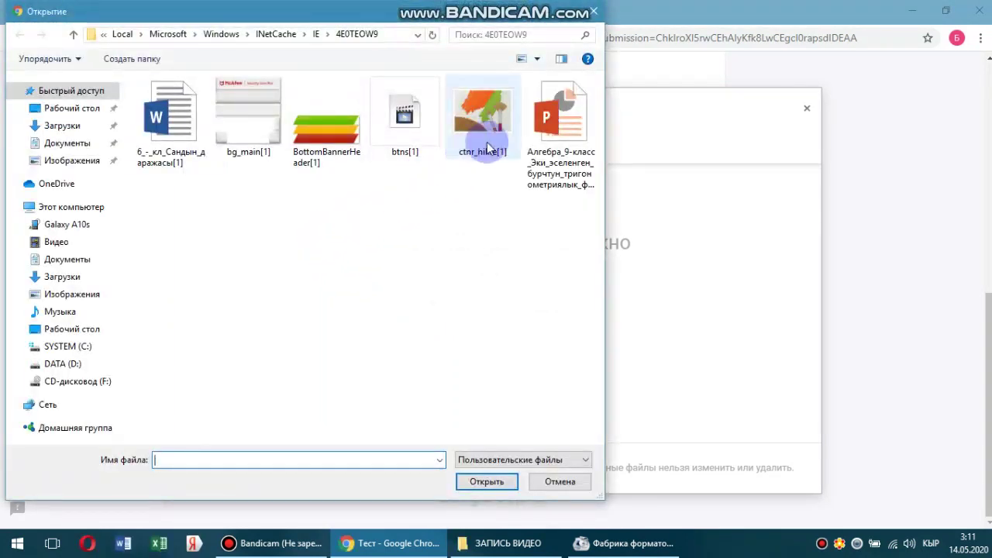
left_click(485, 128)
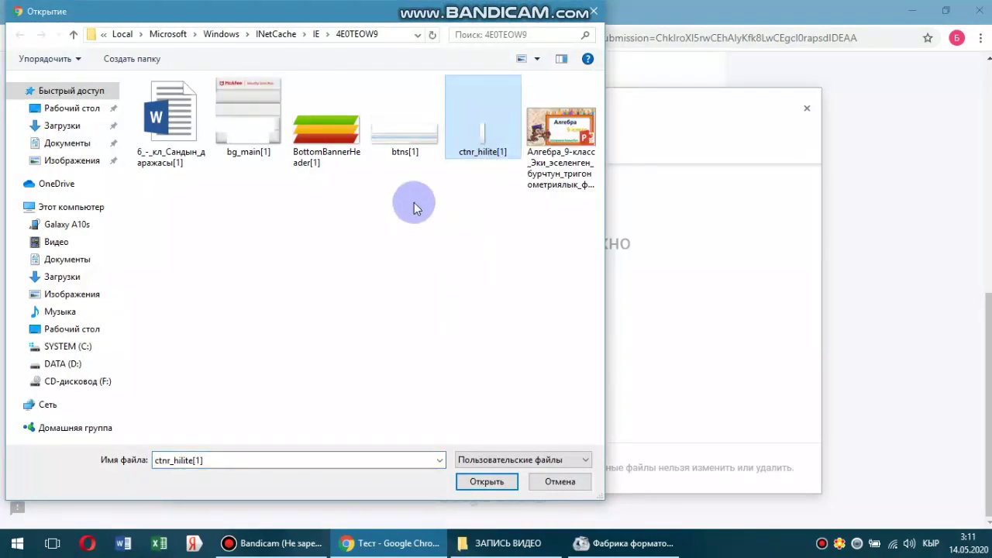
mouse_move(331, 149)
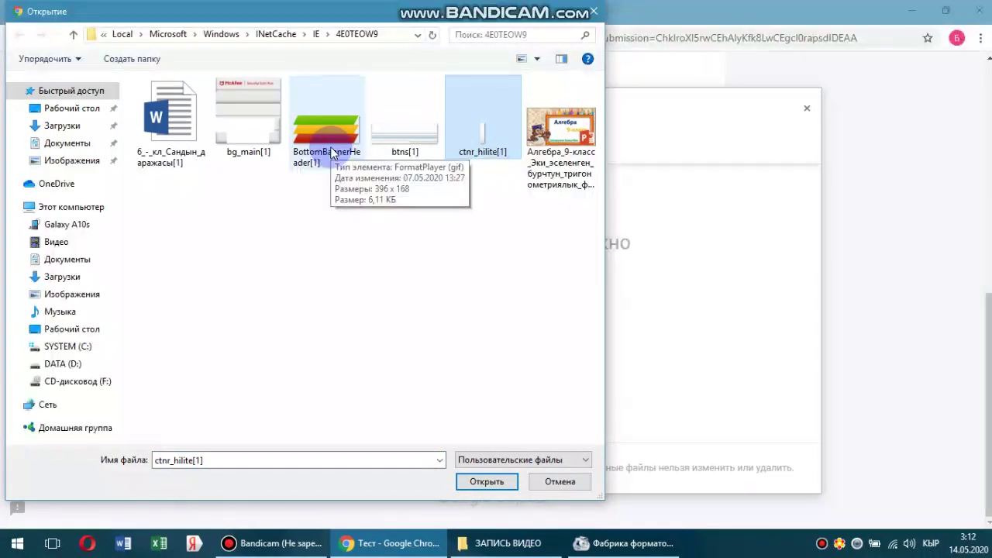
left_click(331, 151)
left_click(491, 486)
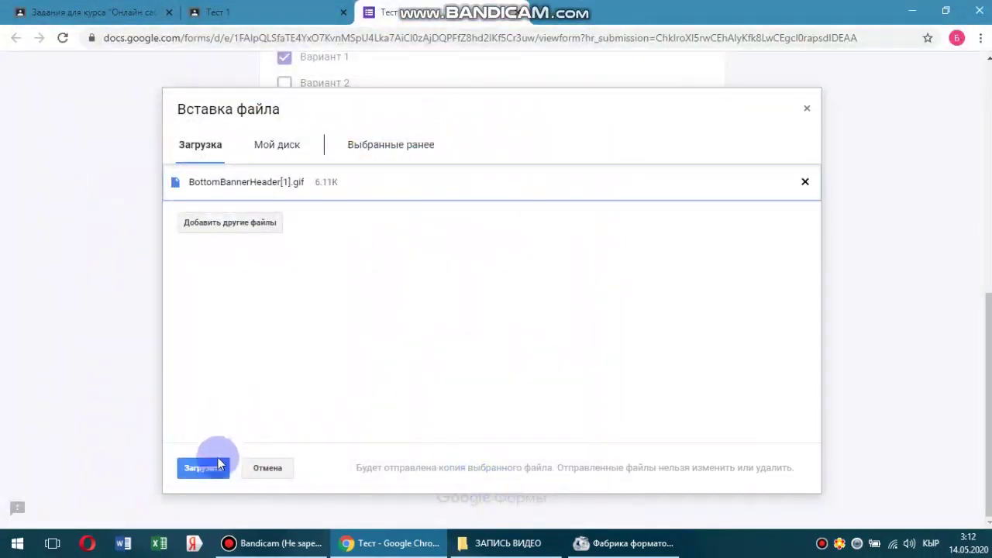
left_click(219, 463)
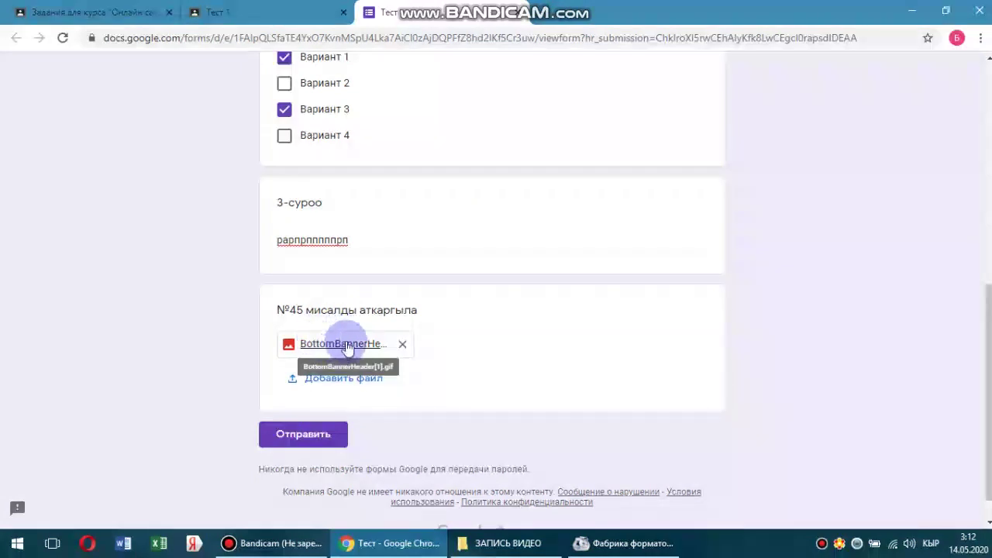
left_click(312, 438)
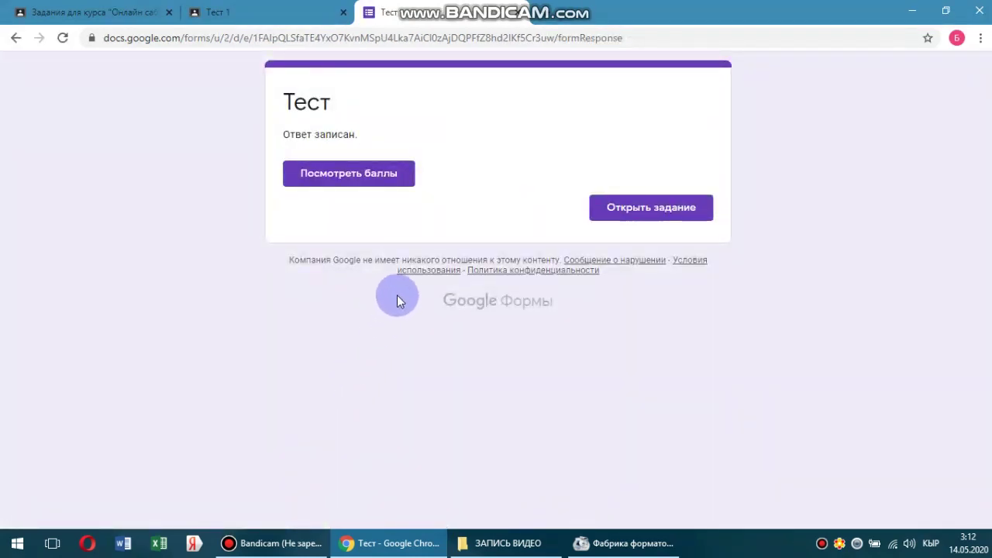
View the points and answers of the submitted Тест form, and close both the results and the form.
left_click(341, 175)
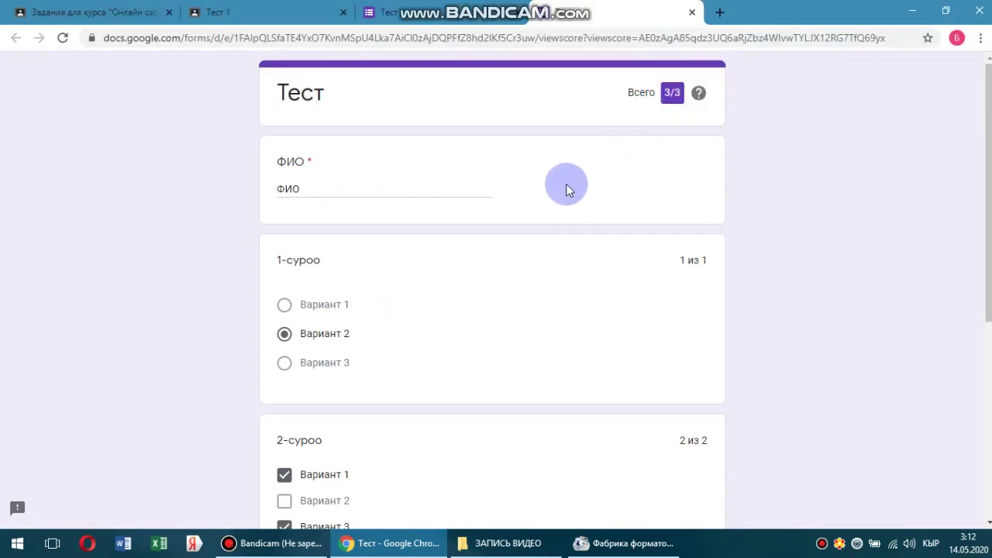
scroll(478, 305, "down", 5)
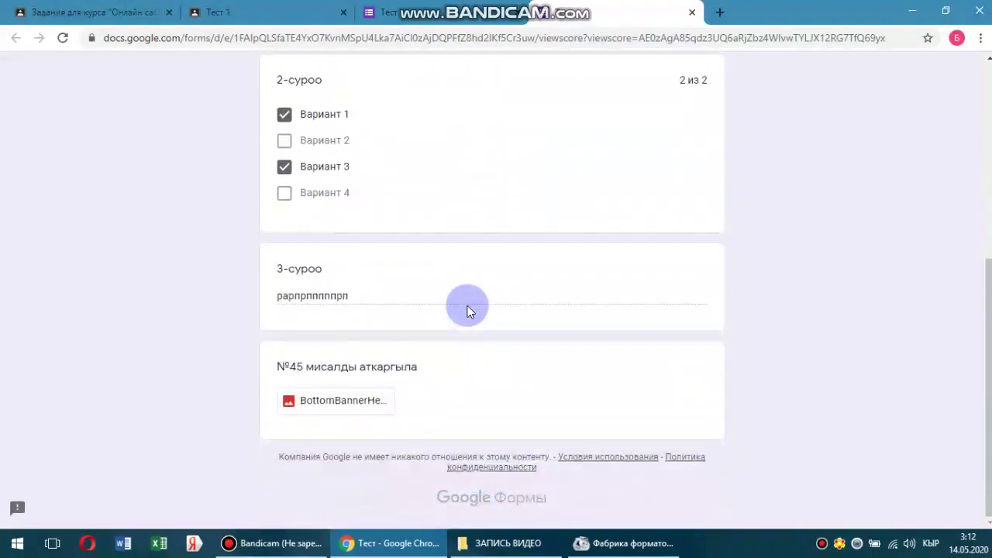
scroll(370, 298, "up", 5)
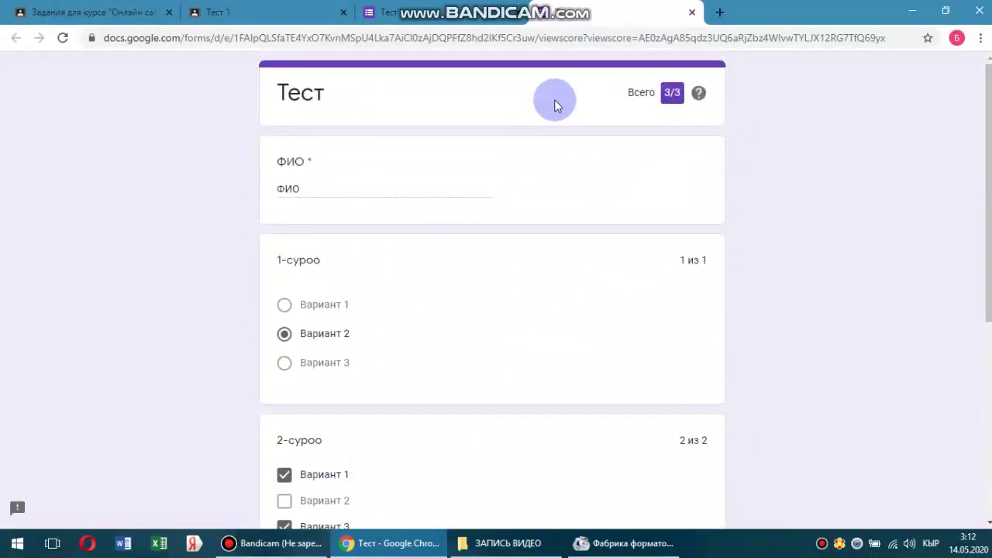
left_click(690, 13)
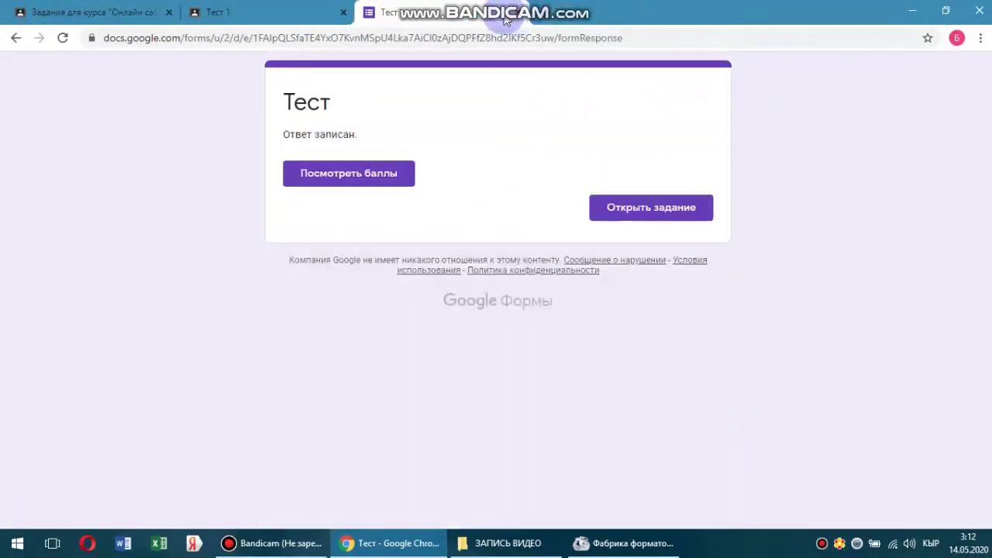
left_click(520, 13)
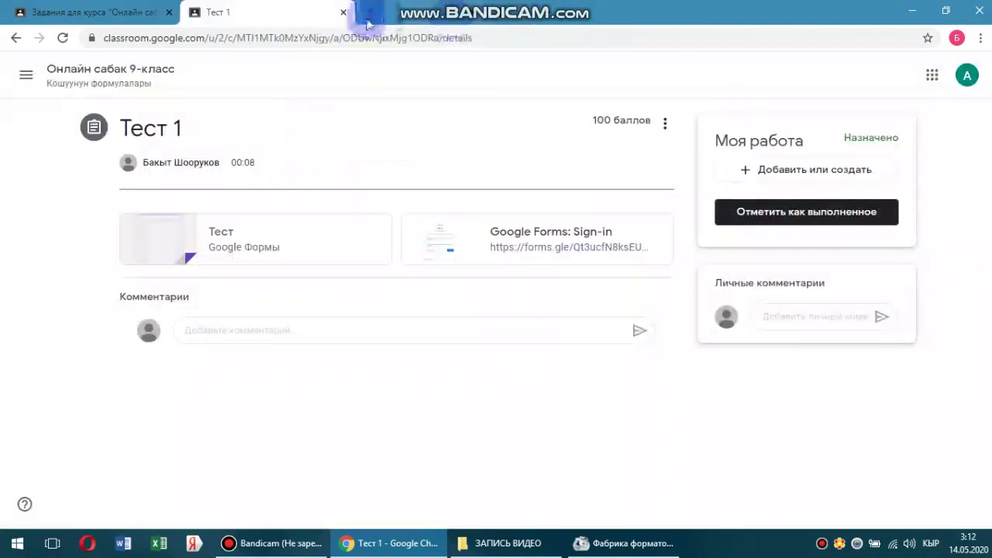
Mark the "Тест 1" assignment as completed from the student's side without attaching a file.
left_click(106, 17)
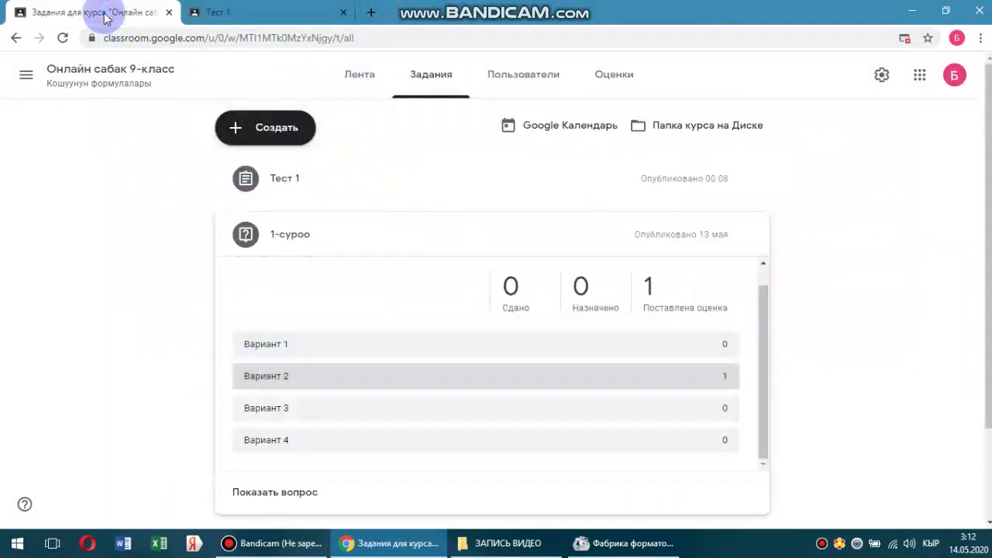
left_click(284, 16)
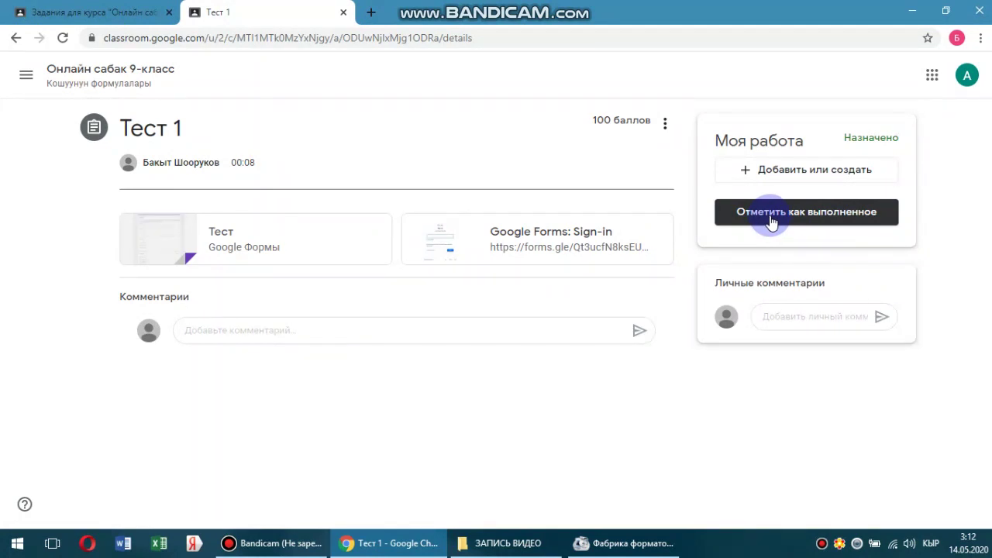
left_click(772, 221)
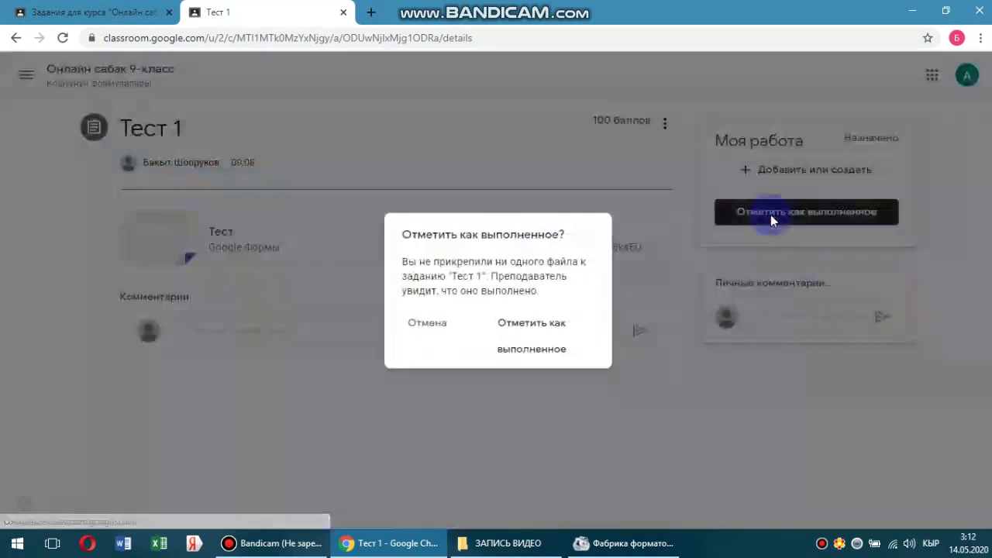
left_click(532, 335)
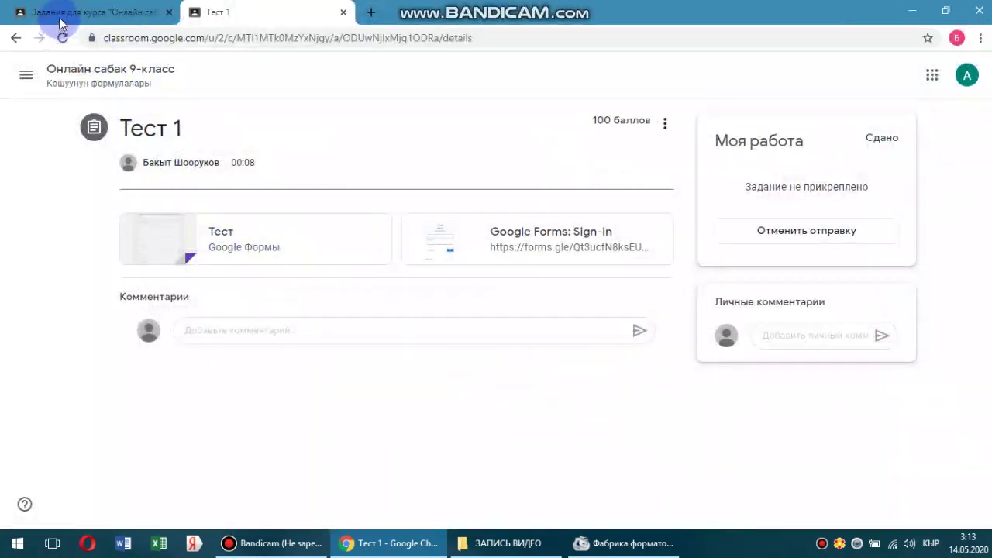
As the teacher, open the course's list of unreviewed assignments, refresh it and view the submitted work for "Тест 1".
left_click(85, 14)
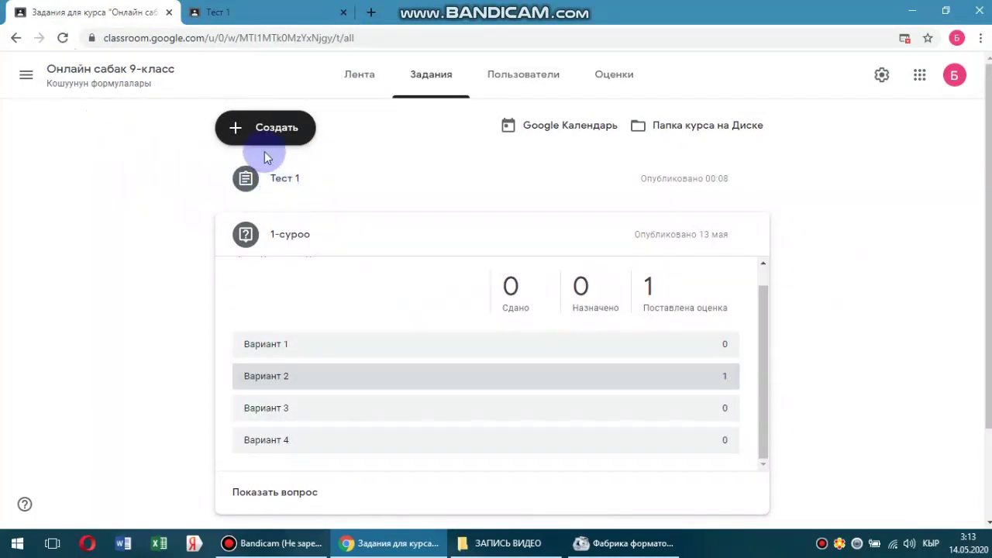
left_click(92, 84)
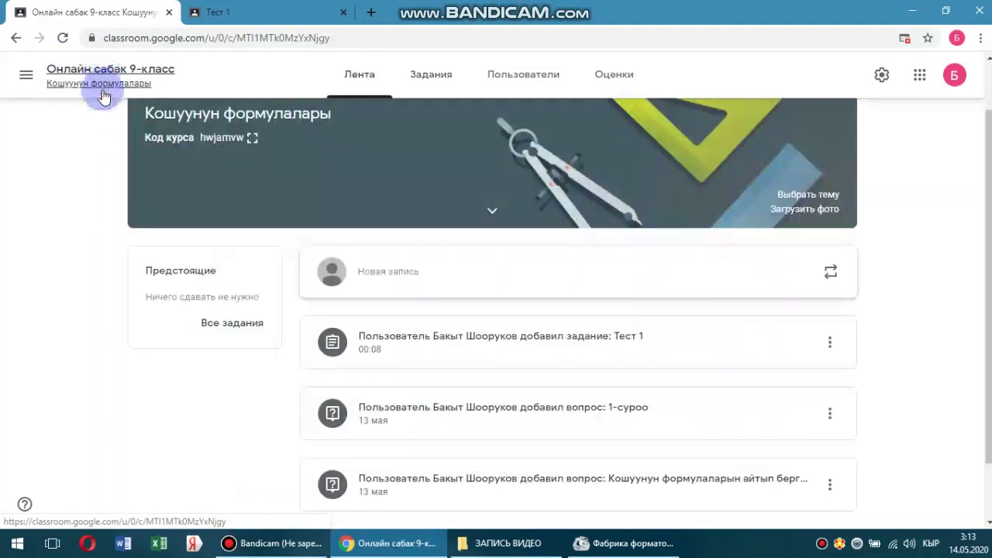
left_click(245, 324)
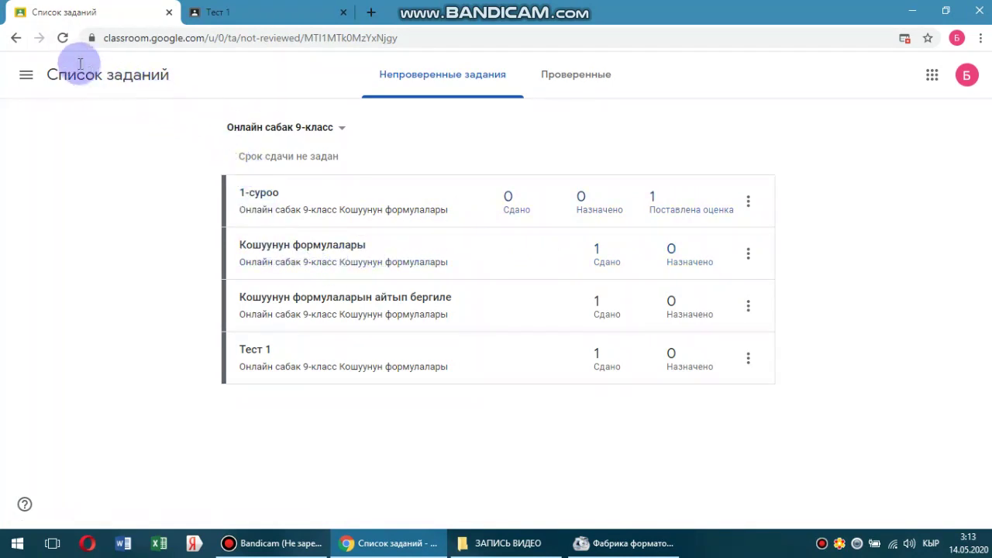
left_click(62, 37)
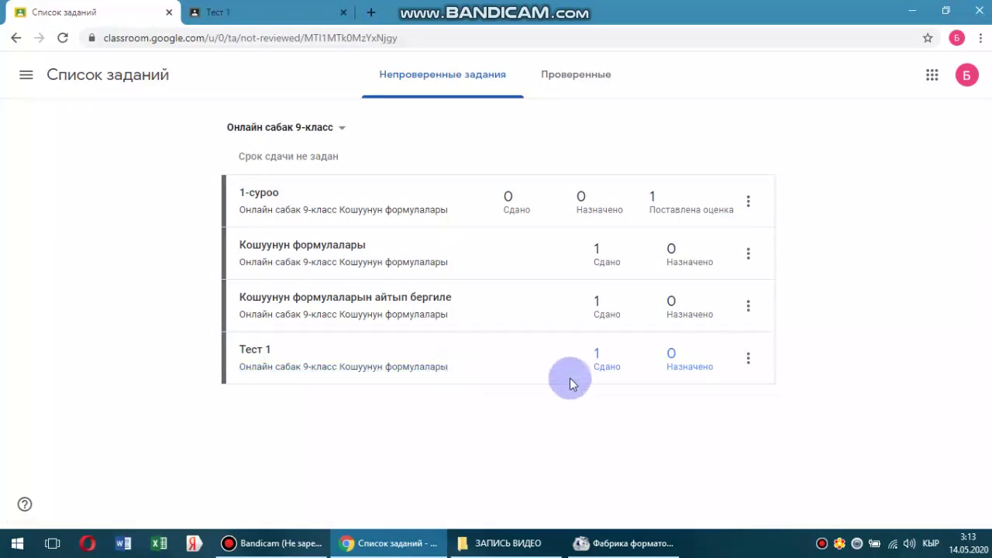
left_click(604, 373)
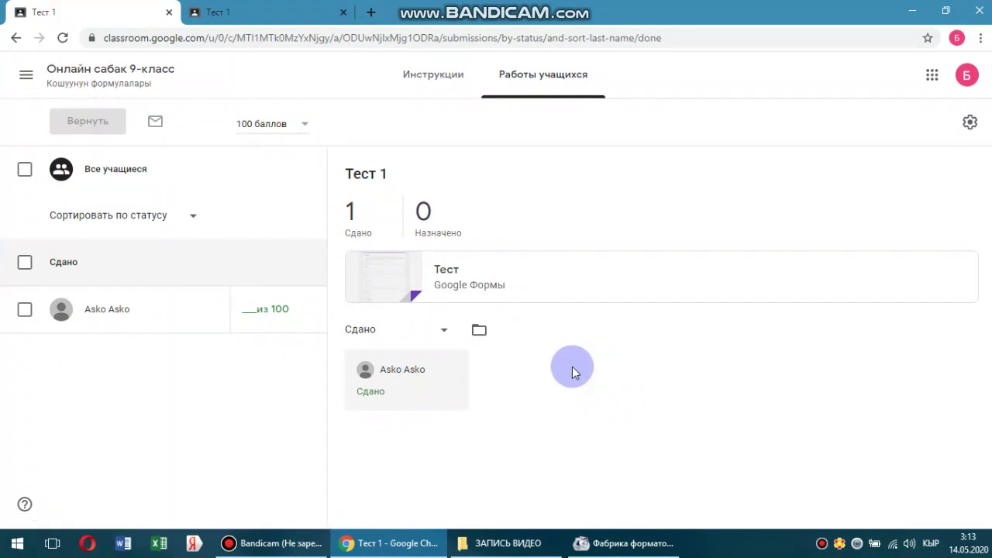
Open the attached Тест form in edit mode and view the summary of its responses.
left_click(459, 283)
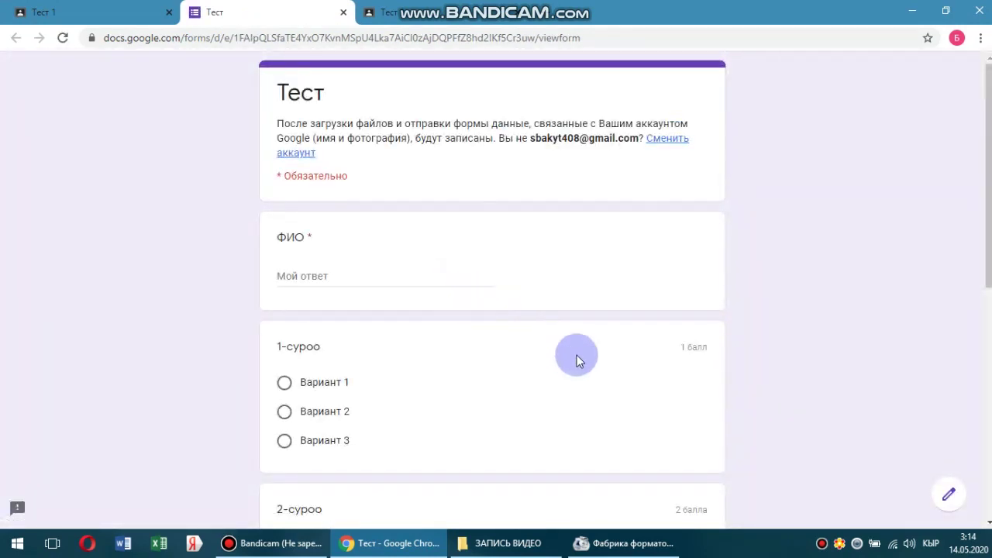
left_click(949, 500)
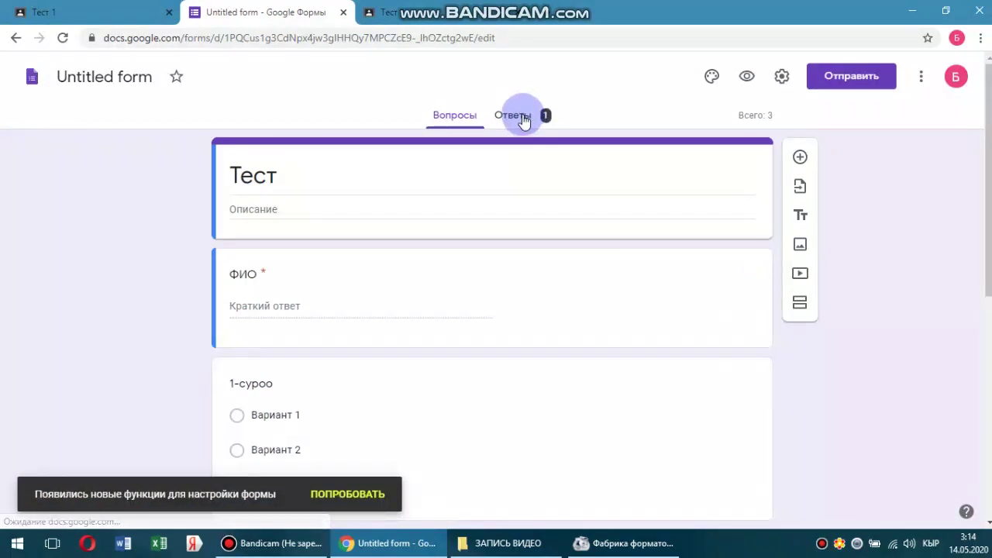
left_click(524, 118)
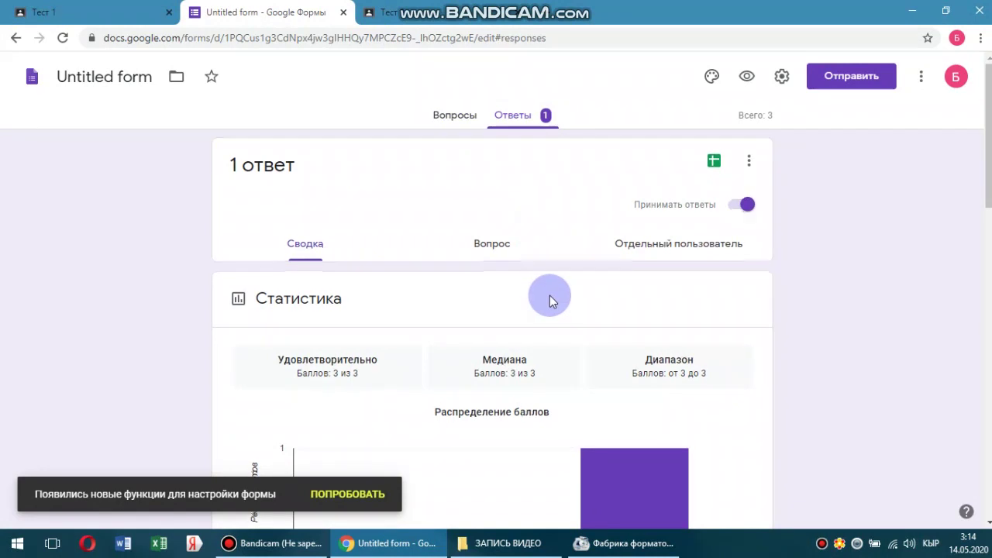
scroll(549, 295, "down", 2)
scroll(551, 295, "up", 2)
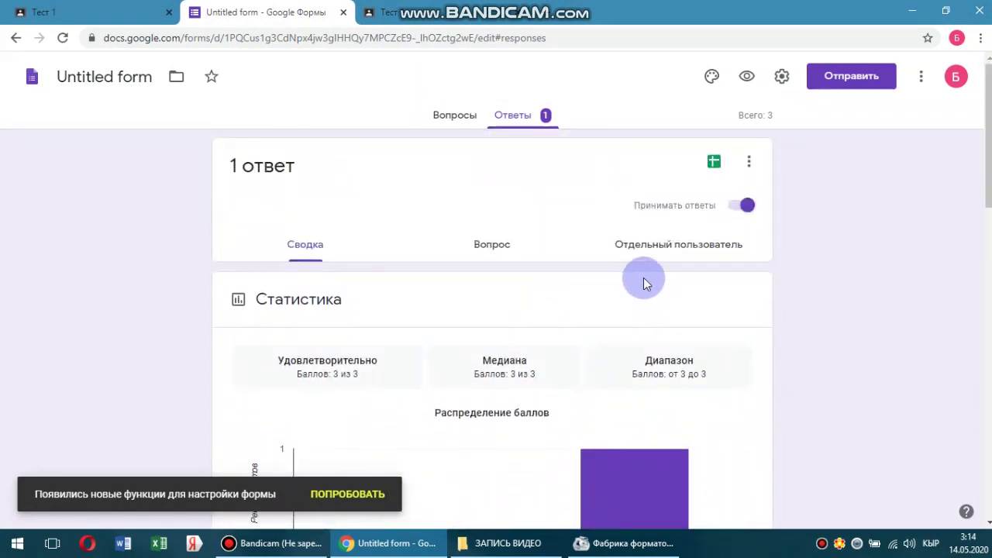
Review the individual response to the Тест form, from ФИО through the answers down to "№45 мисалды аткаргыла".
left_click(680, 246)
scroll(540, 347, "down", 3)
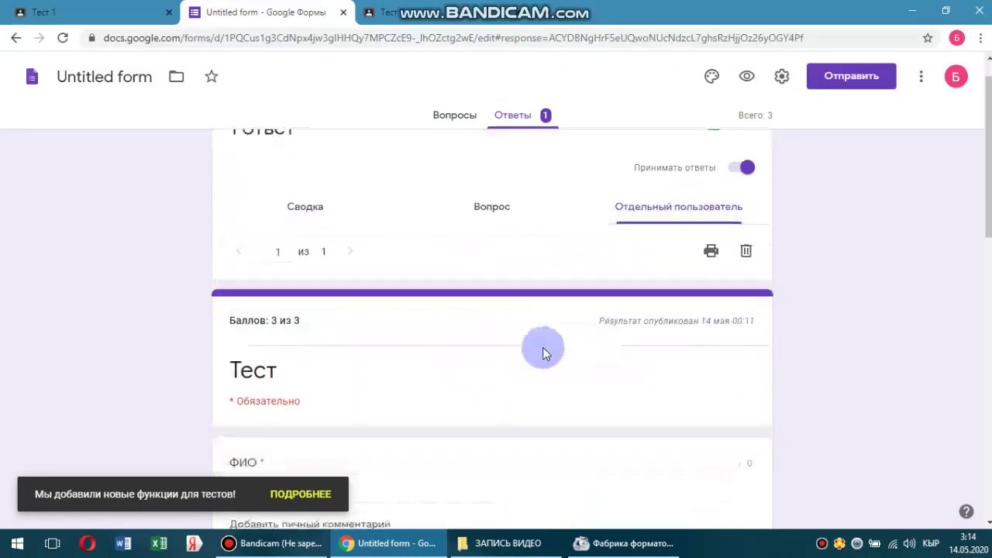
scroll(381, 279, "down", 1)
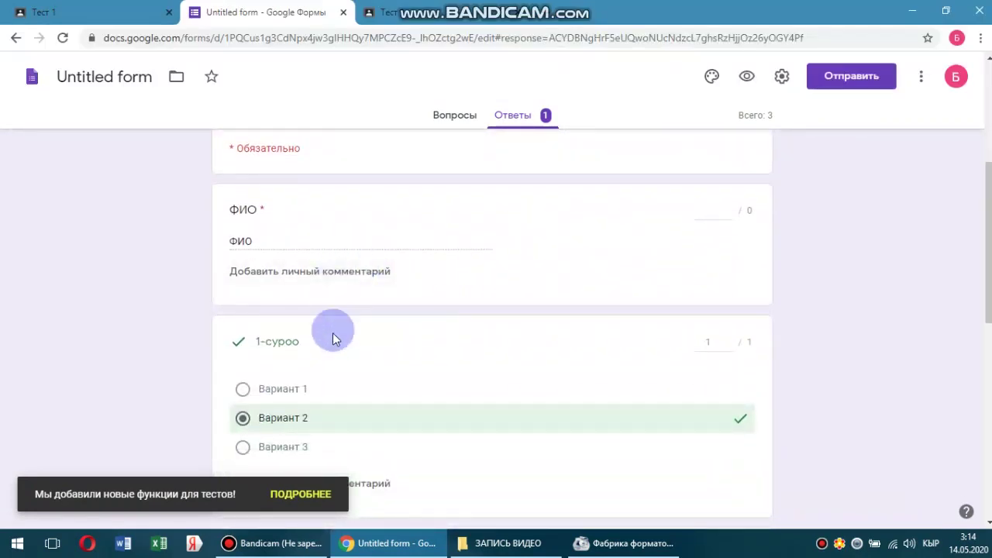
scroll(334, 343, "down", 2)
scroll(346, 277, "up", 2)
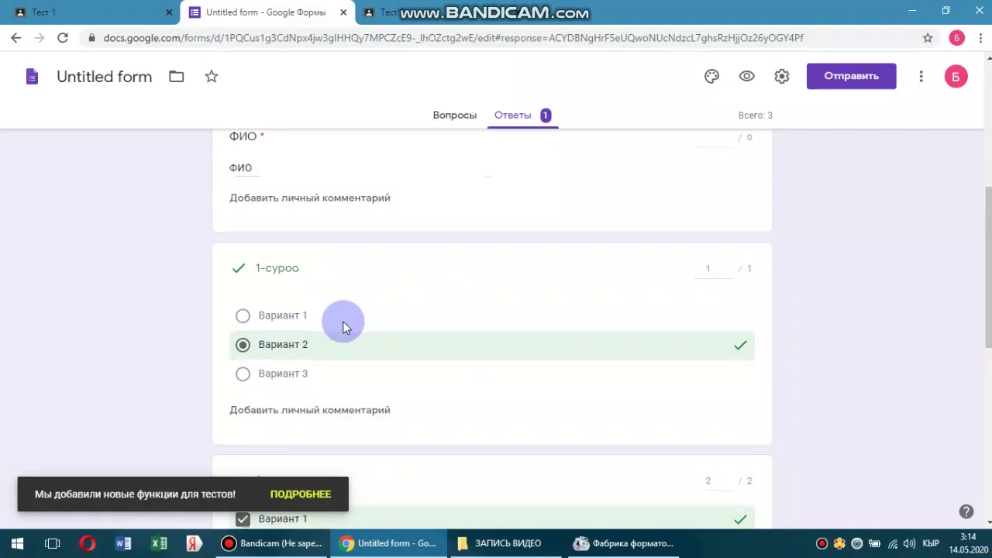
scroll(344, 321, "down", 2)
scroll(344, 321, "down", 2)
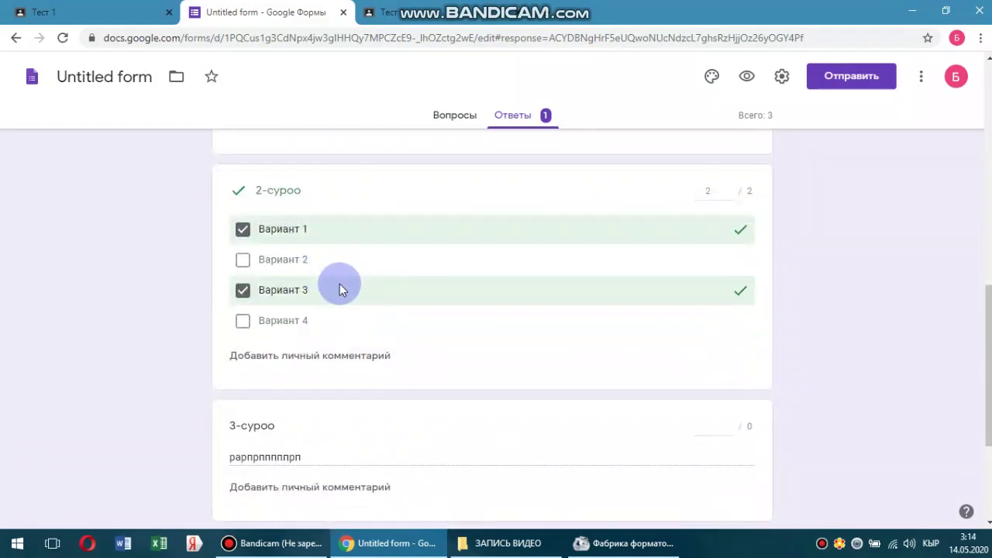
scroll(343, 293, "down", 2)
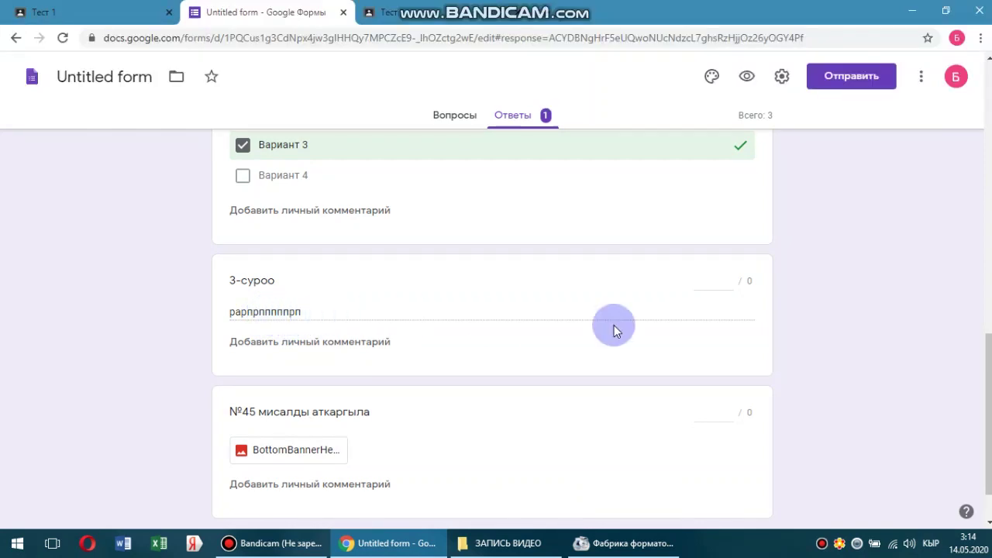
Enter 3 points for the 3-суроо answer and view the image file submitted for "№45 мисалды аткаргыла".
left_click(707, 285)
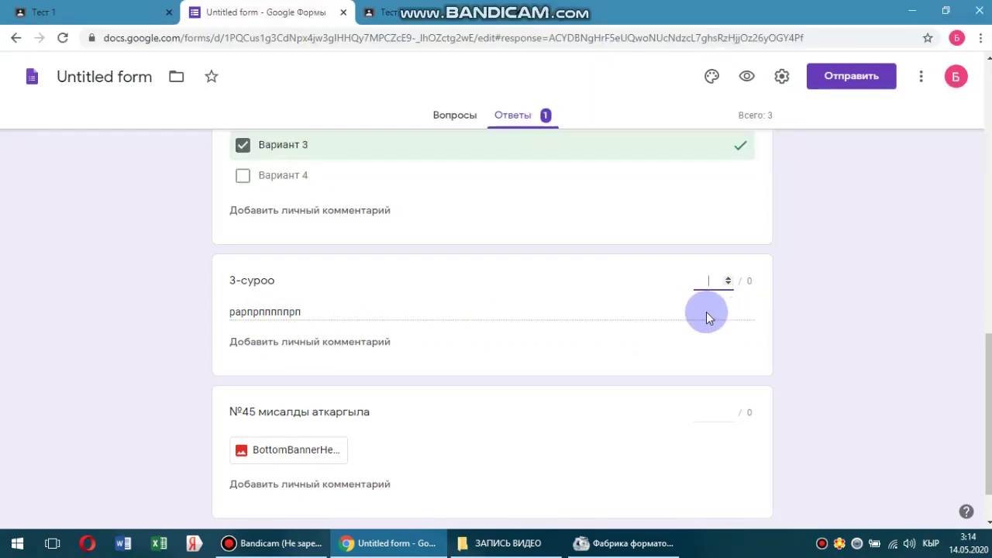
type("3")
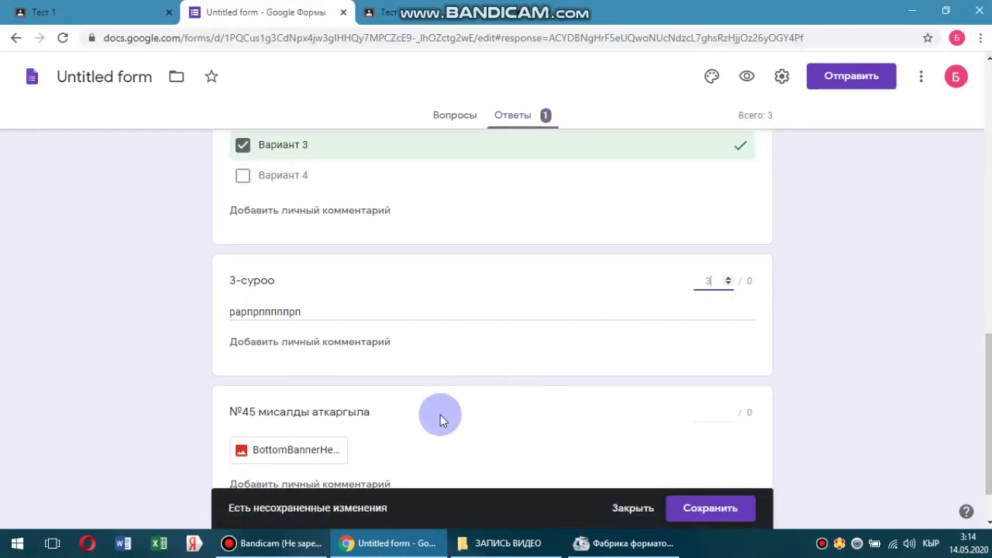
scroll(442, 414, "down", 1)
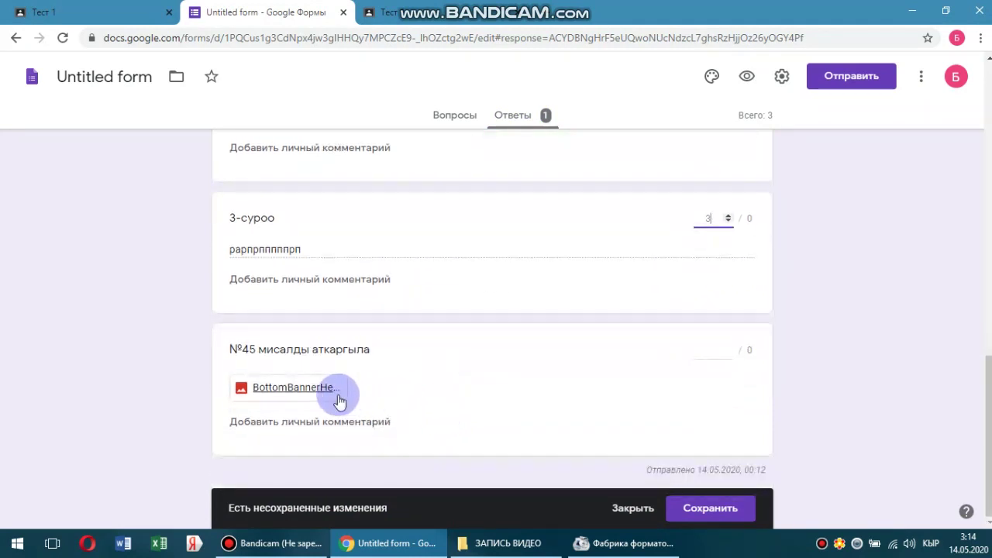
left_click(297, 390)
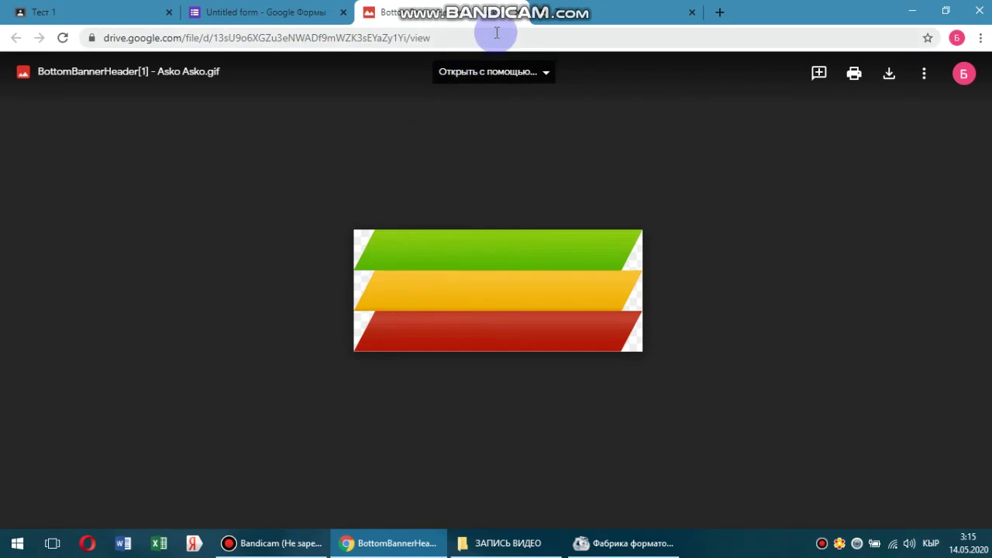
left_click(517, 13)
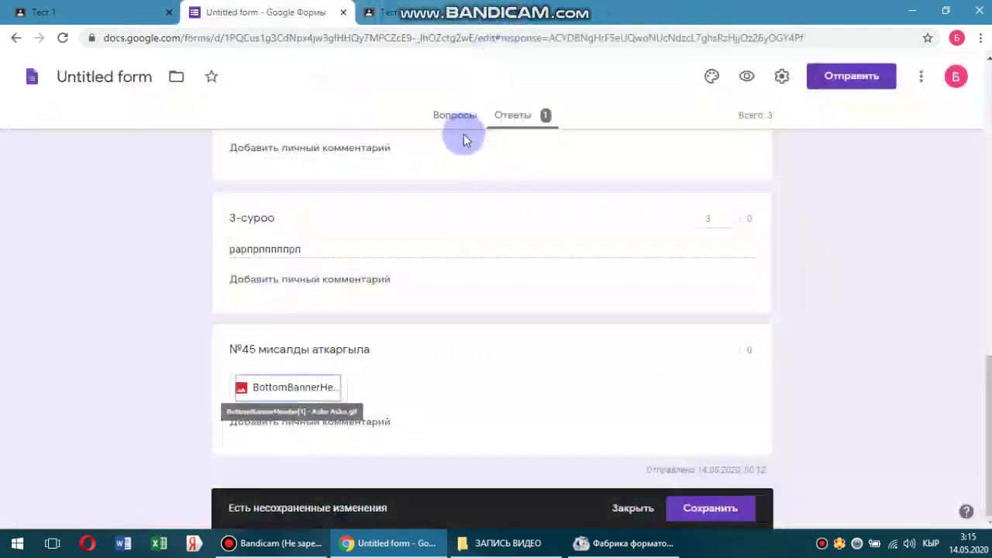
Enter 4 points for the "№45 мисалды аткаргыла" answer, save the response's scores and check the total at the head of the response.
left_click(702, 356)
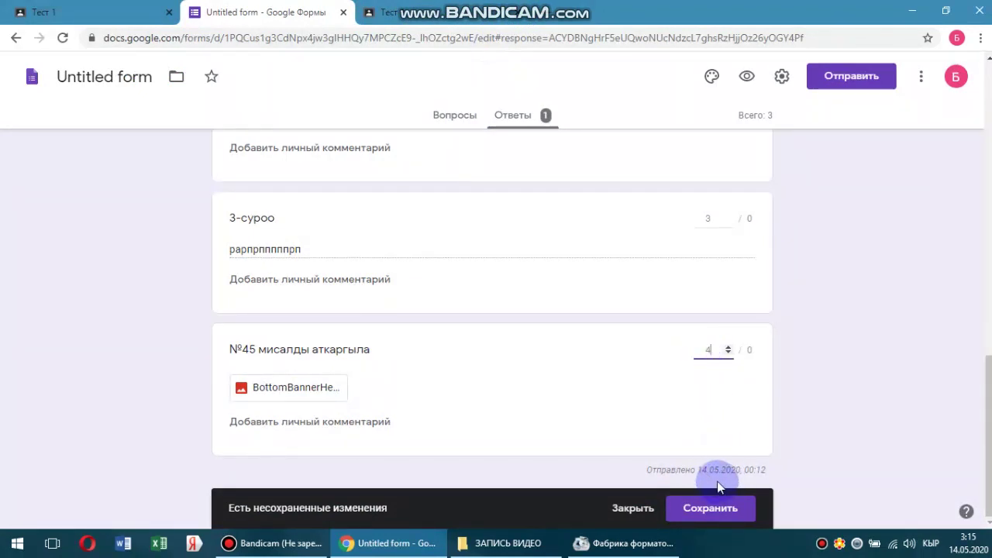
left_click(704, 513)
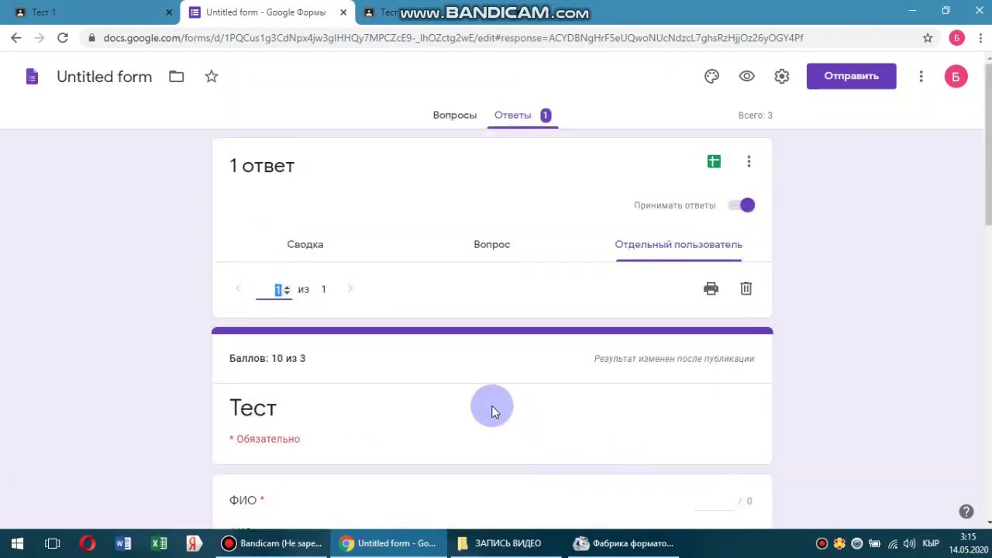
scroll(439, 345, "down", 2)
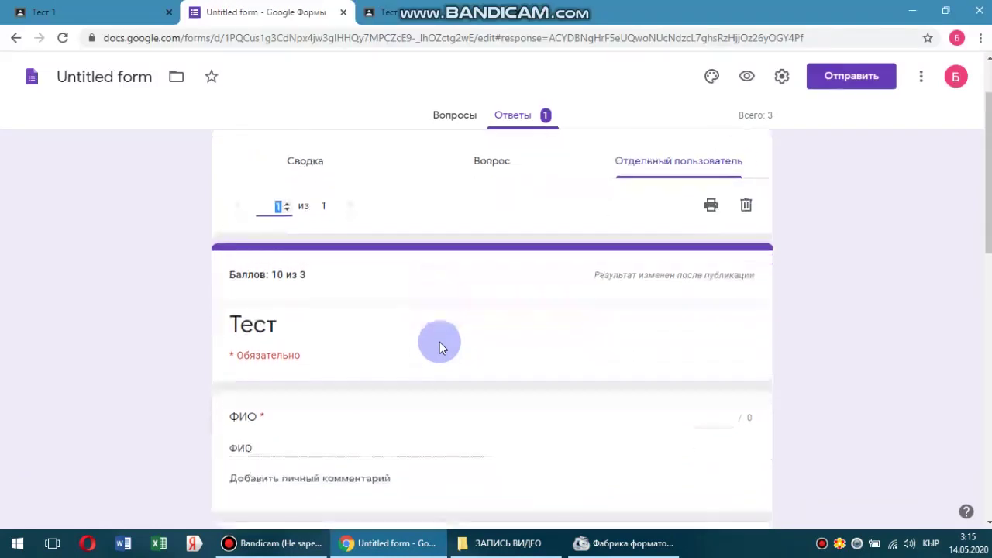
scroll(439, 345, "up", 2)
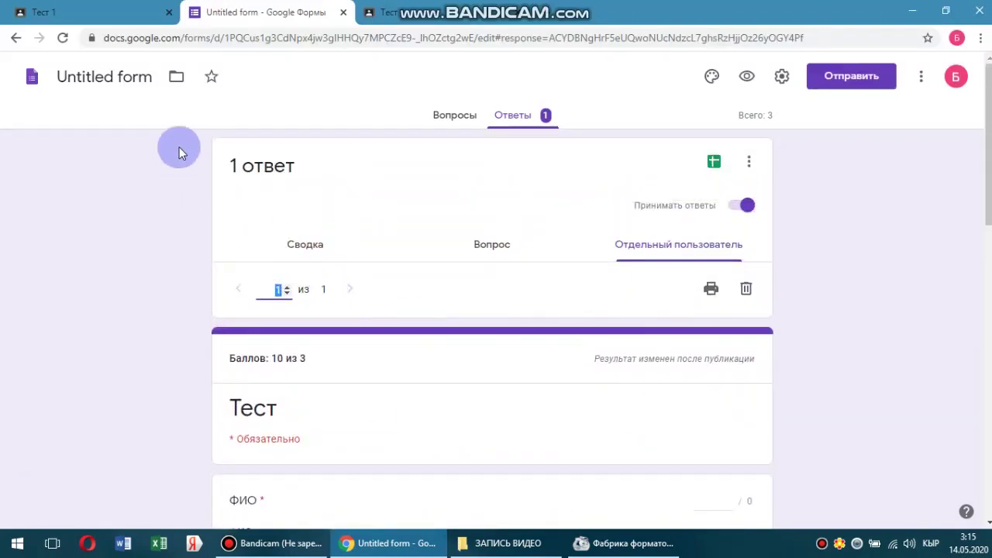
Grade the student's "Тест 1" submission in Classroom 85 out of 100 and return the work to the student.
left_click(123, 16)
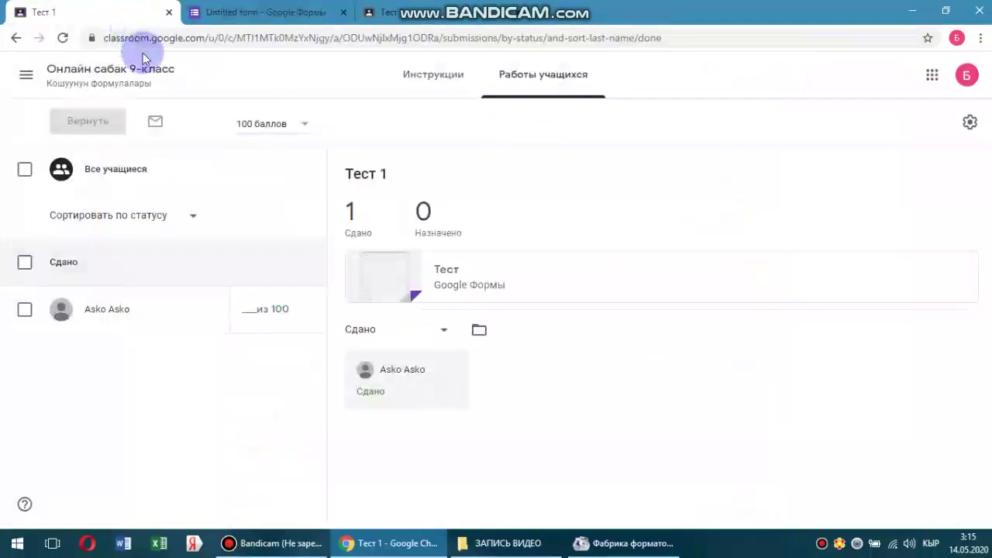
left_click(250, 308)
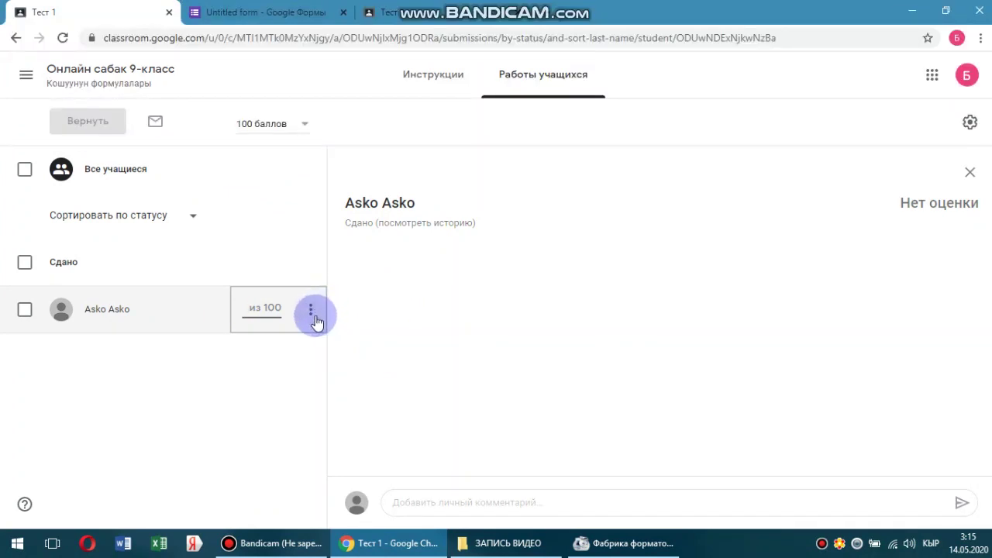
type("8")
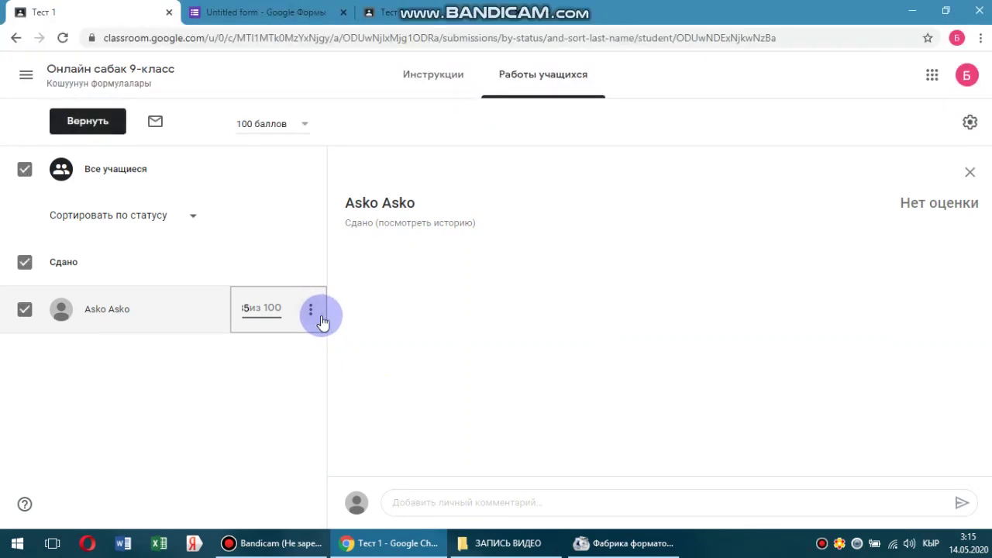
key("BackSpace")
type("5")
key("Return")
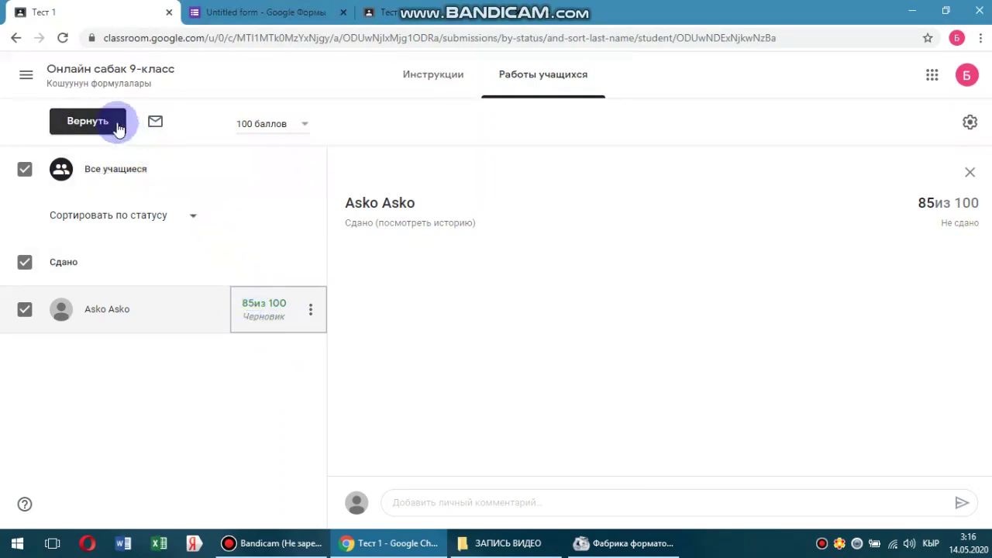
left_click(87, 124)
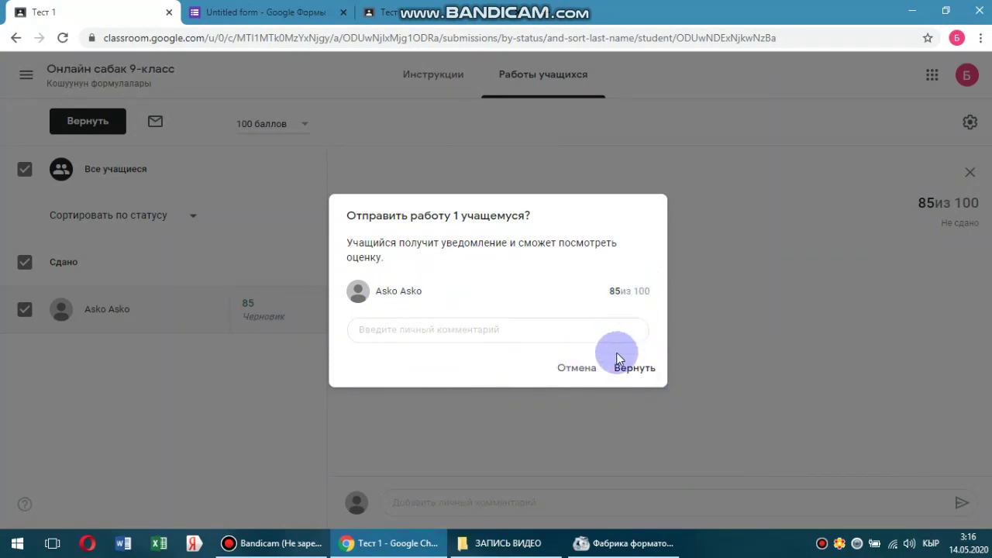
left_click(633, 370)
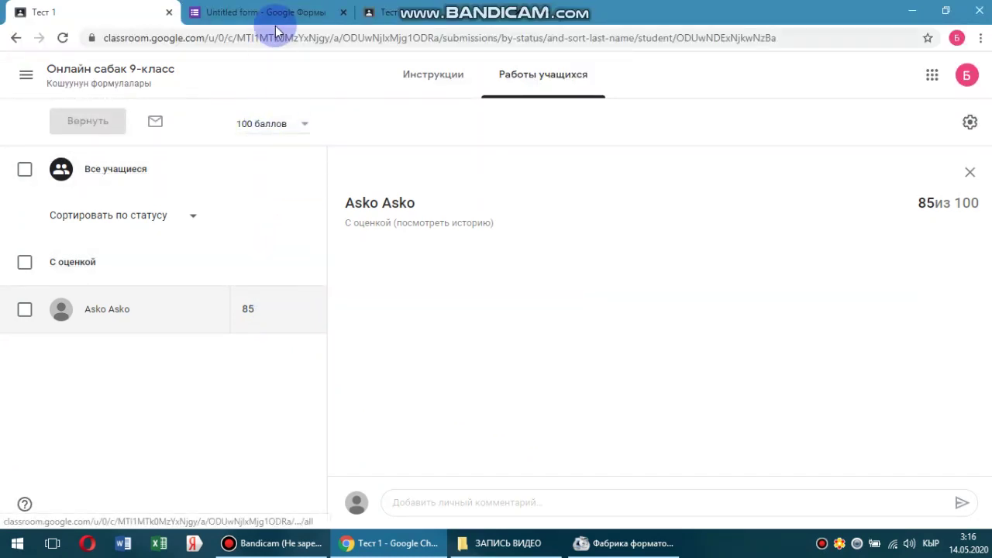
Refresh the student's "Тест 1" page to check the returned grade, and go back to the teacher's view of student work.
left_click(415, 18)
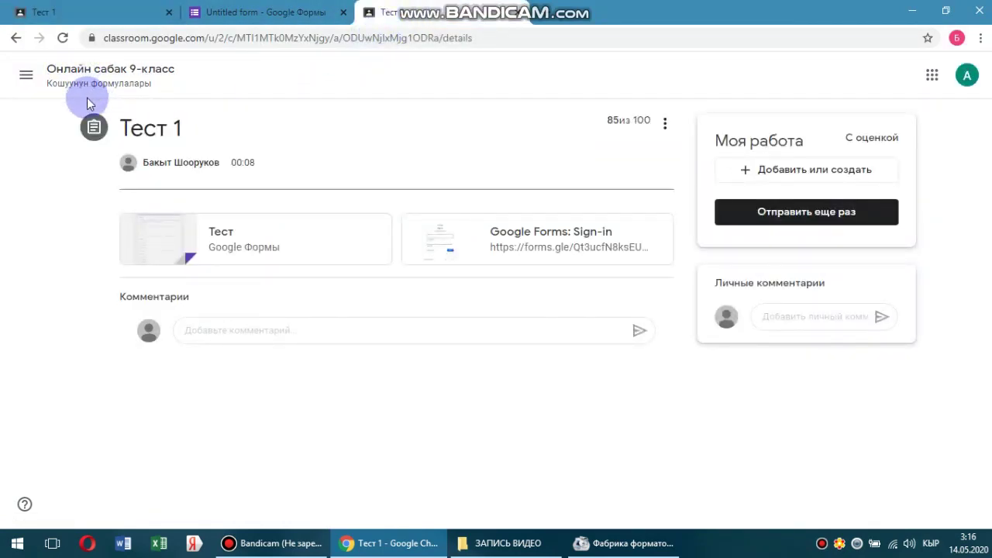
left_click(63, 38)
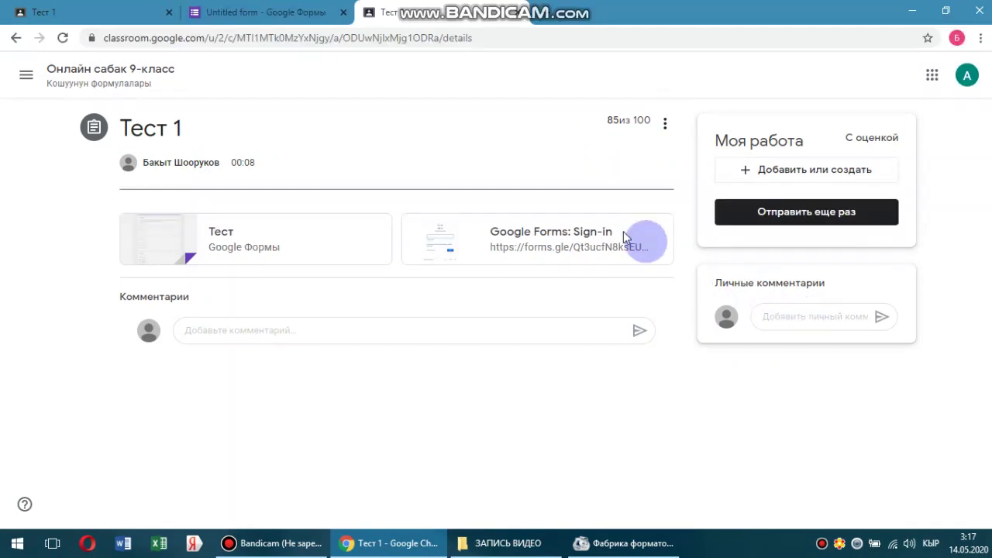
left_click(108, 21)
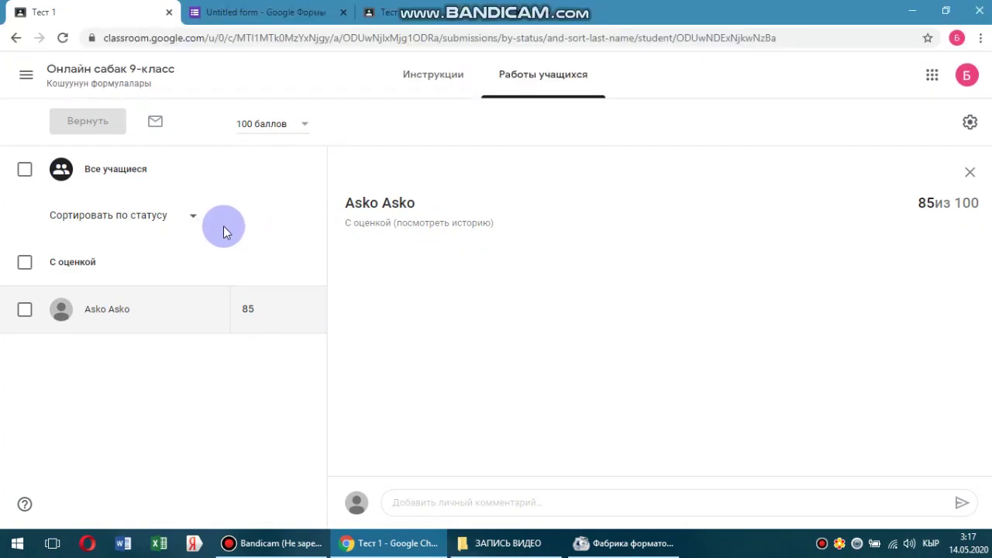
left_click(307, 551)
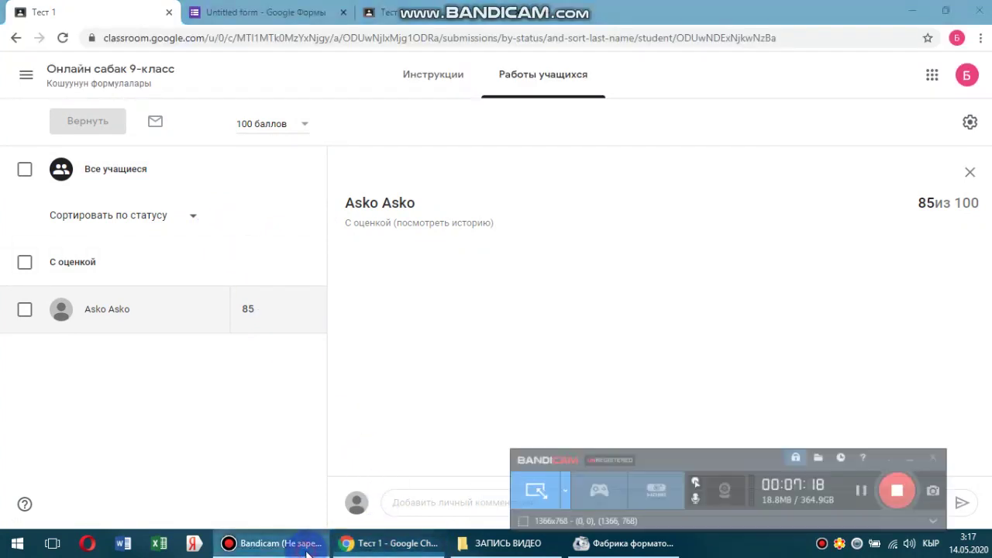